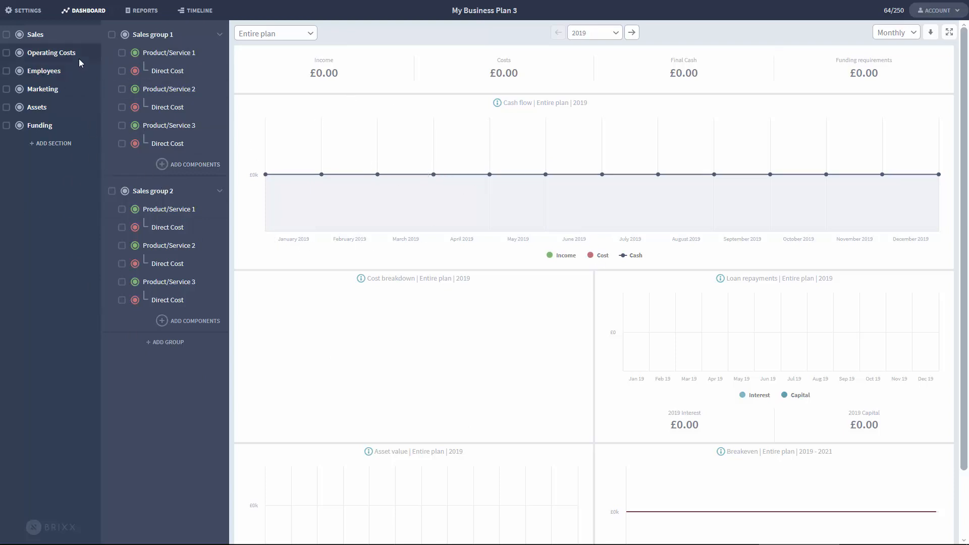
Look through the components of the Sales, Operating Costs and Employees sections, on the dashboard and on the timeline
{"action": "left_click", "coordinate": [122, 89]}
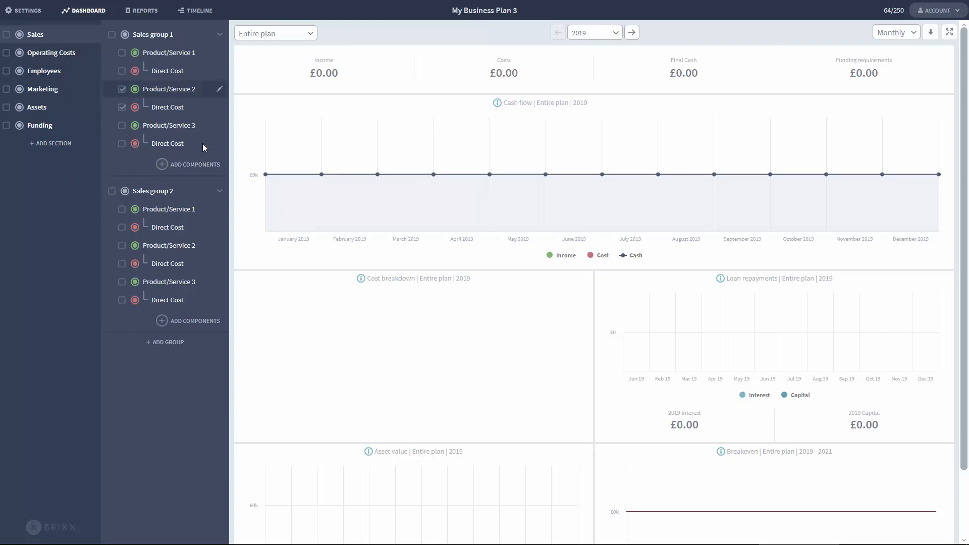
{"action": "left_click", "coordinate": [74, 56]}
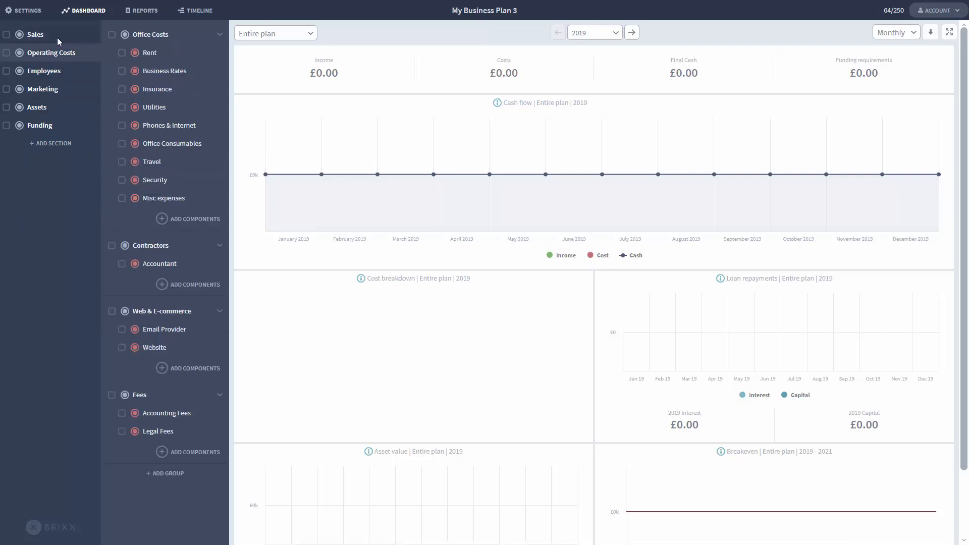
{"action": "left_click", "coordinate": [61, 71]}
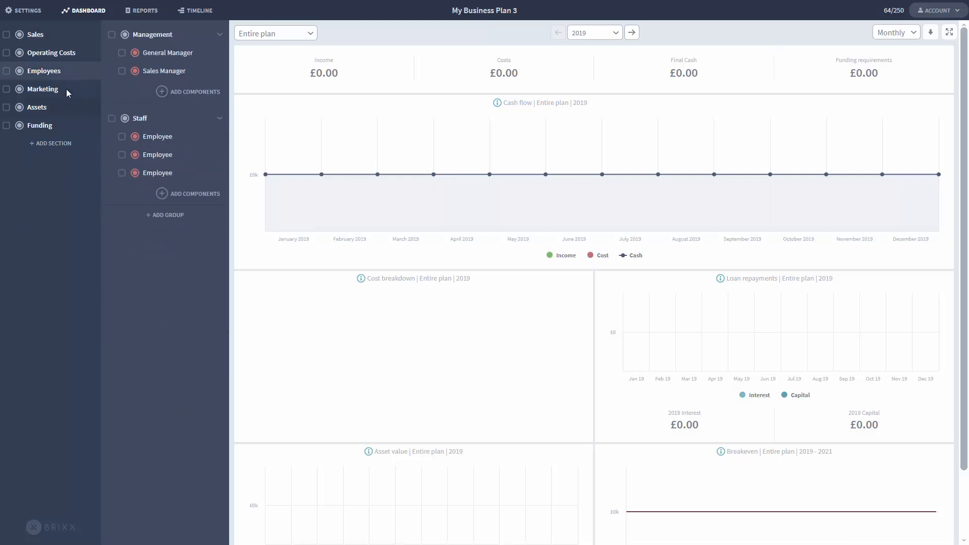
{"action": "left_click", "coordinate": [65, 37]}
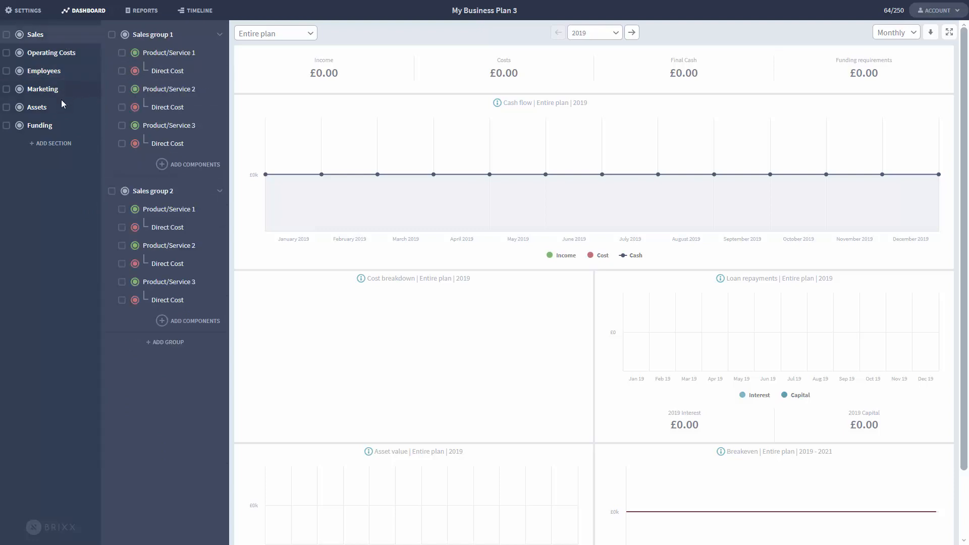
{"action": "left_click", "coordinate": [73, 89]}
{"action": "left_click", "coordinate": [202, 16]}
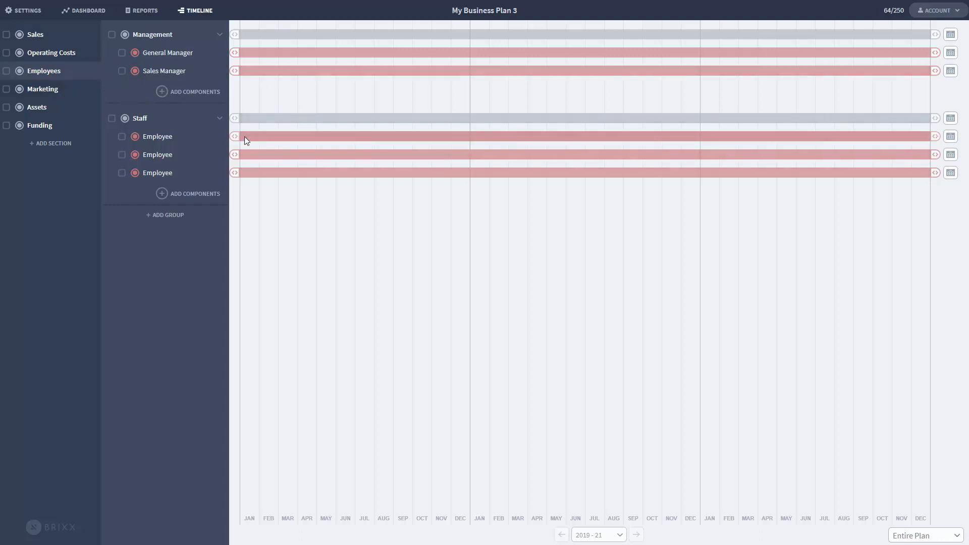
{"action": "mouse_move", "coordinate": [233, 137]}
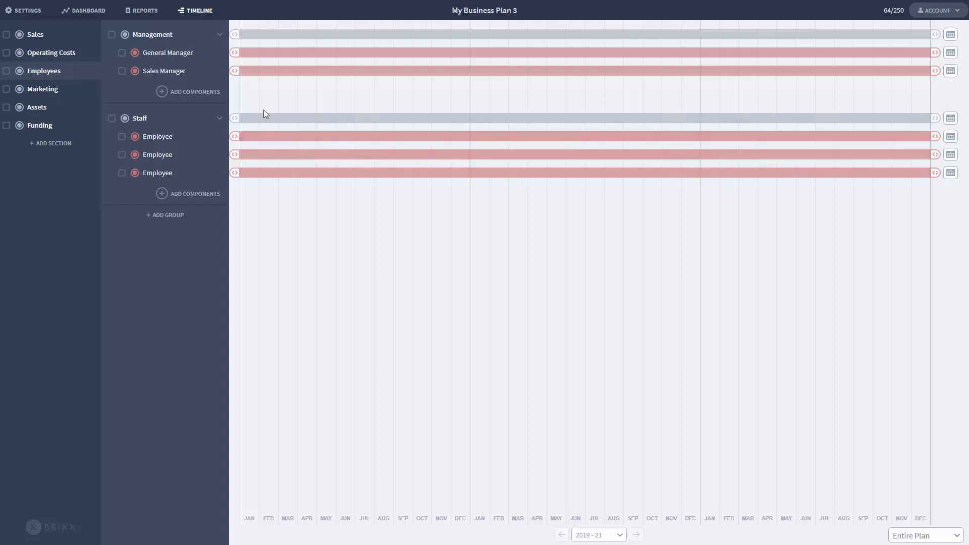
{"action": "left_click", "coordinate": [77, 57]}
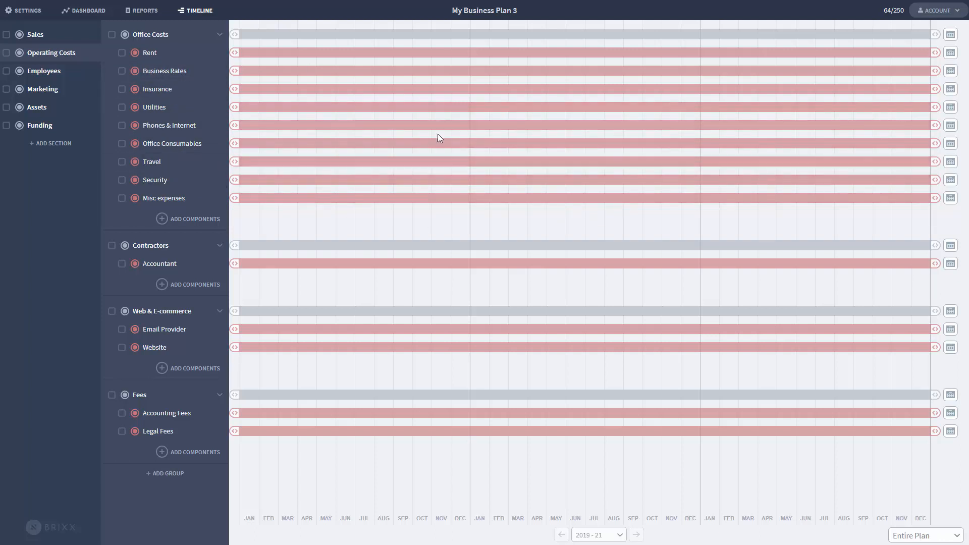
Set the Rent cost under Office Costs to £2000 per month from the dashboard and save it
{"action": "left_click", "coordinate": [85, 10]}
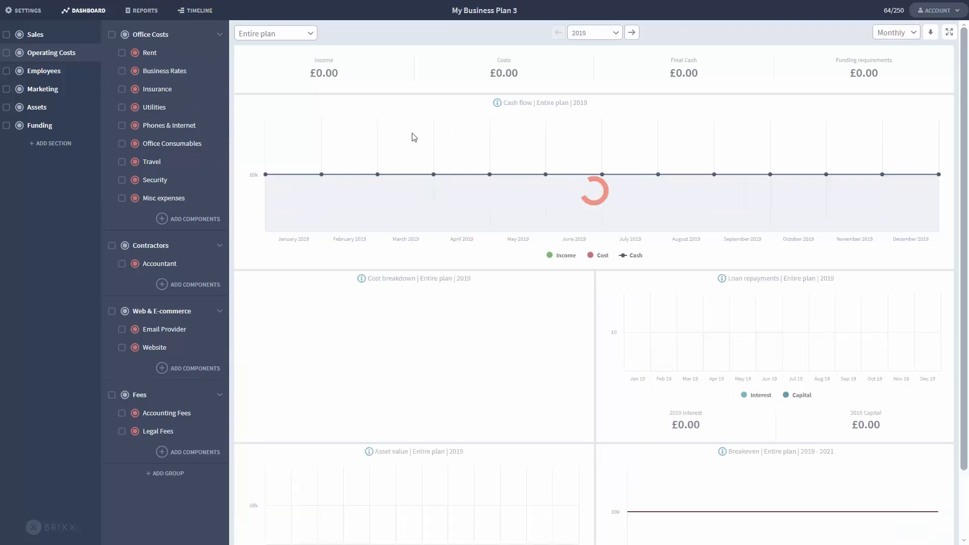
{"action": "left_click", "coordinate": [175, 54]}
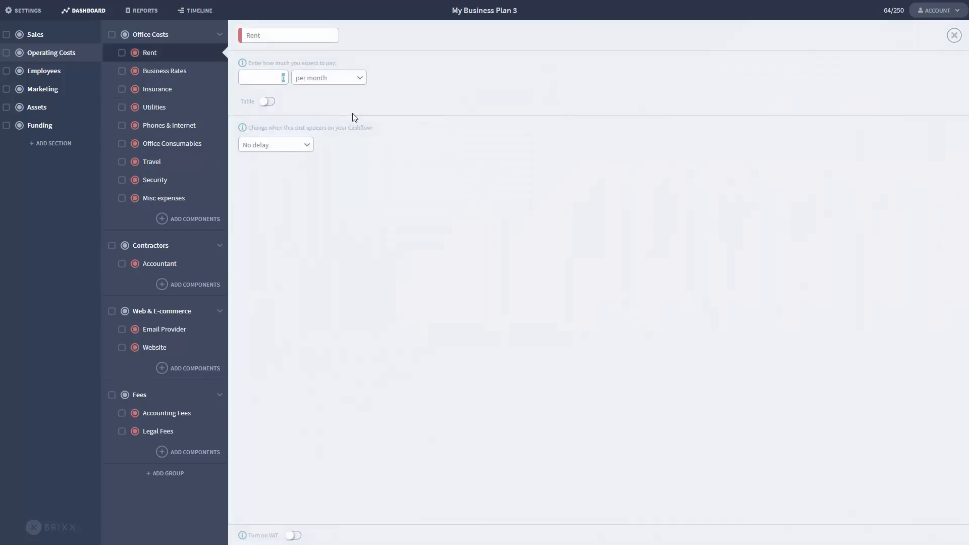
{"action": "type", "text": "2000"}
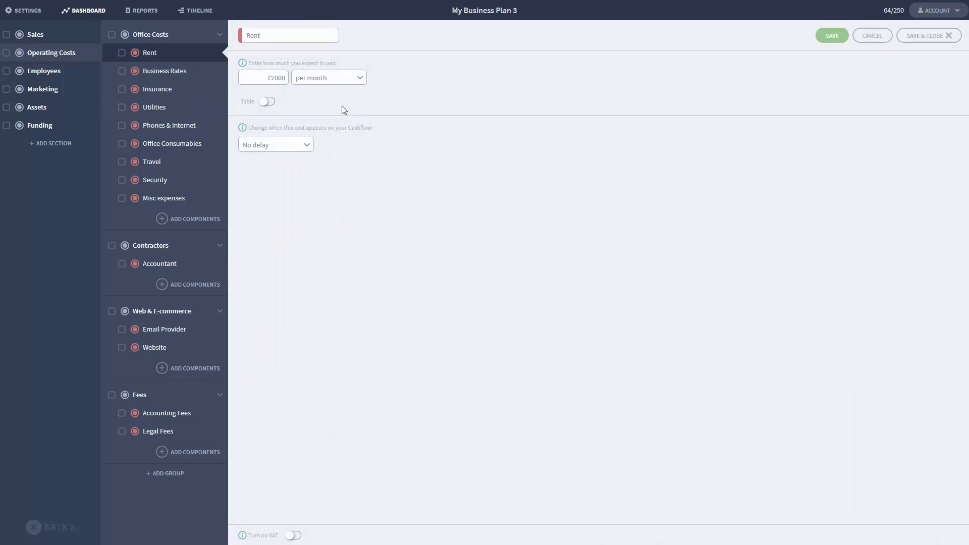
{"action": "left_click", "coordinate": [940, 36]}
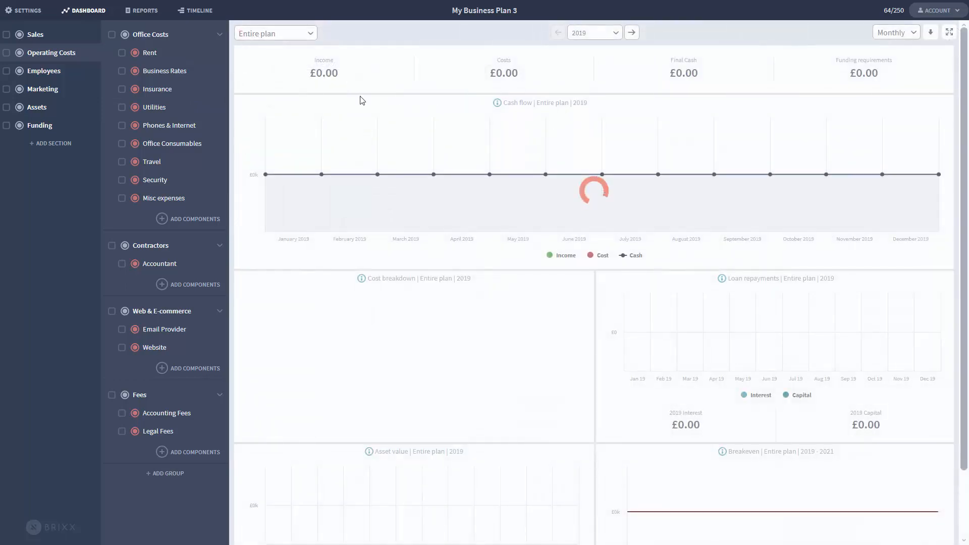
View the dashboard charts for the whole 2019 - 21 period, and return to 2019
{"action": "left_click", "coordinate": [601, 34]}
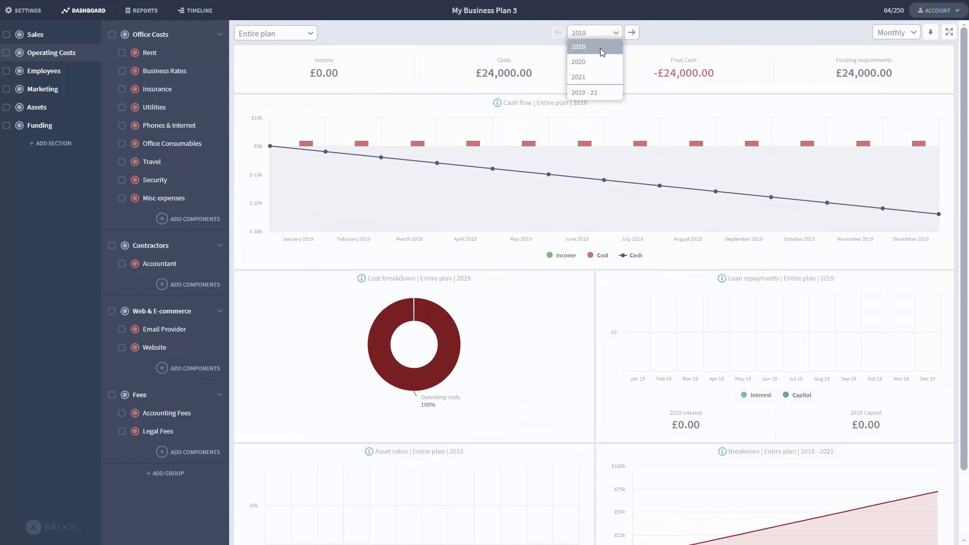
{"action": "left_click", "coordinate": [601, 92]}
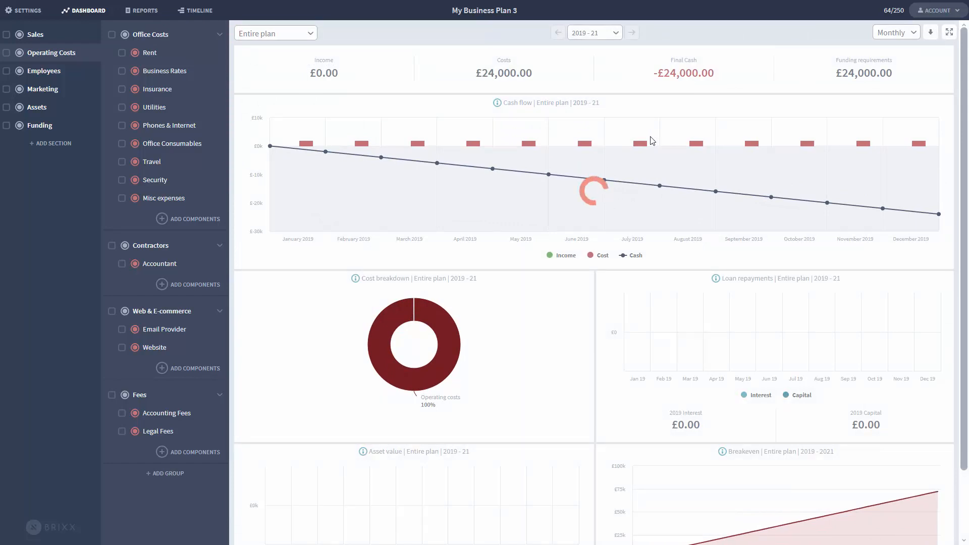
{"action": "left_click", "coordinate": [598, 33]}
{"action": "left_click", "coordinate": [573, 47]}
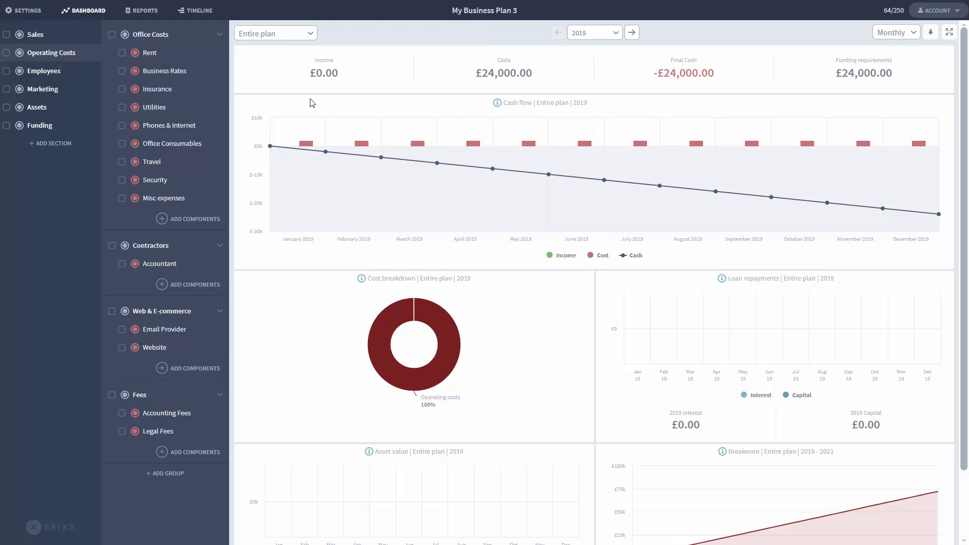
Switch the income forecast of Product/Service 1 in Sales group 1 to table entry
{"action": "left_click", "coordinate": [63, 41]}
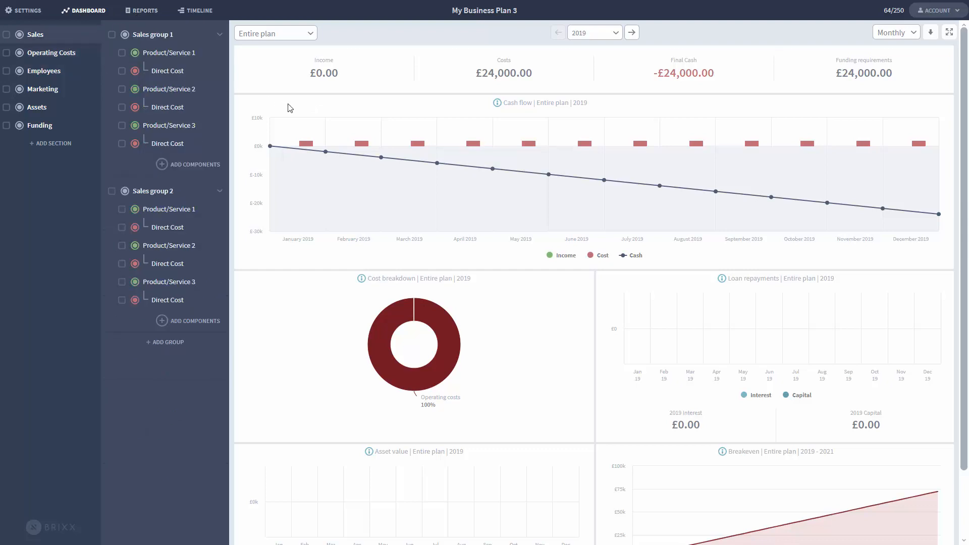
{"action": "left_click", "coordinate": [193, 57]}
{"action": "left_click", "coordinate": [262, 139]}
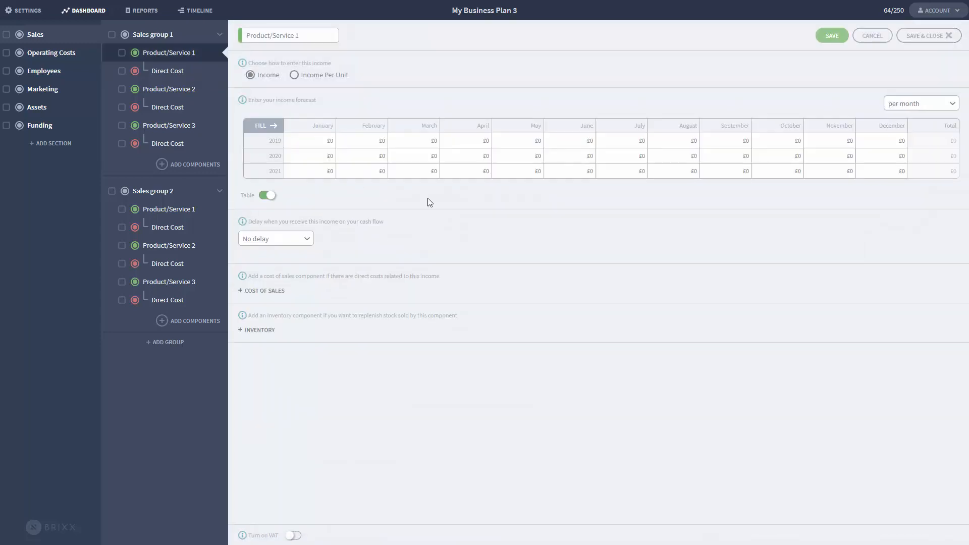
Enter £5000 of income for April, May and June 2019 in the forecast table and save it
{"action": "left_click", "coordinate": [475, 144]}
{"action": "type", "text": "5000"}
{"action": "key", "text": "Return"}
{"action": "left_click", "coordinate": [527, 144]}
{"action": "type", "text": "5000"}
{"action": "key", "text": "Return"}
{"action": "left_click", "coordinate": [580, 144]}
{"action": "type", "text": "5000"}
{"action": "key", "text": "Return"}
{"action": "left_click", "coordinate": [929, 35]}
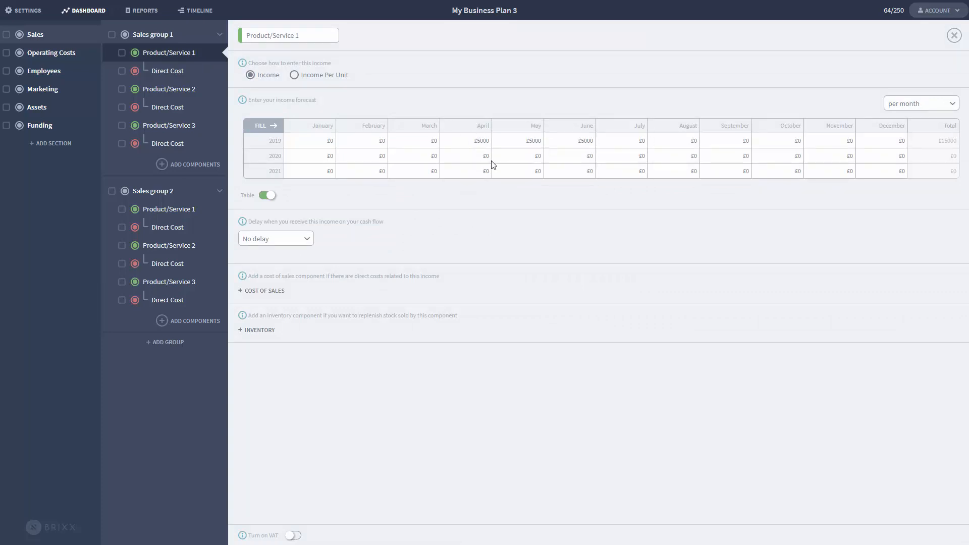
Move the 2019 income to June, July and August by zeroing April and May and entering £5000 for July and August
{"action": "left_click", "coordinate": [482, 142]}
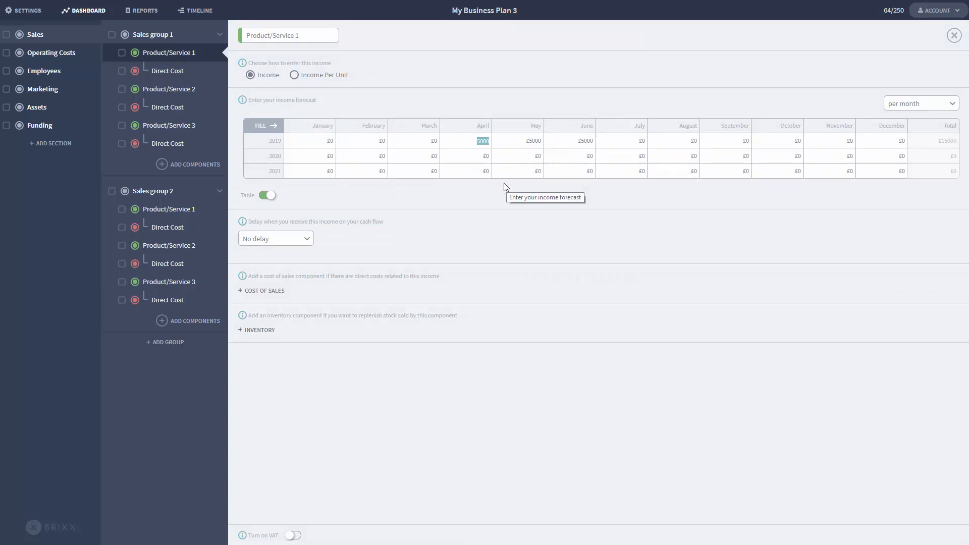
{"action": "type", "text": "0"}
{"action": "left_click", "coordinate": [487, 186]}
{"action": "left_click", "coordinate": [640, 146]}
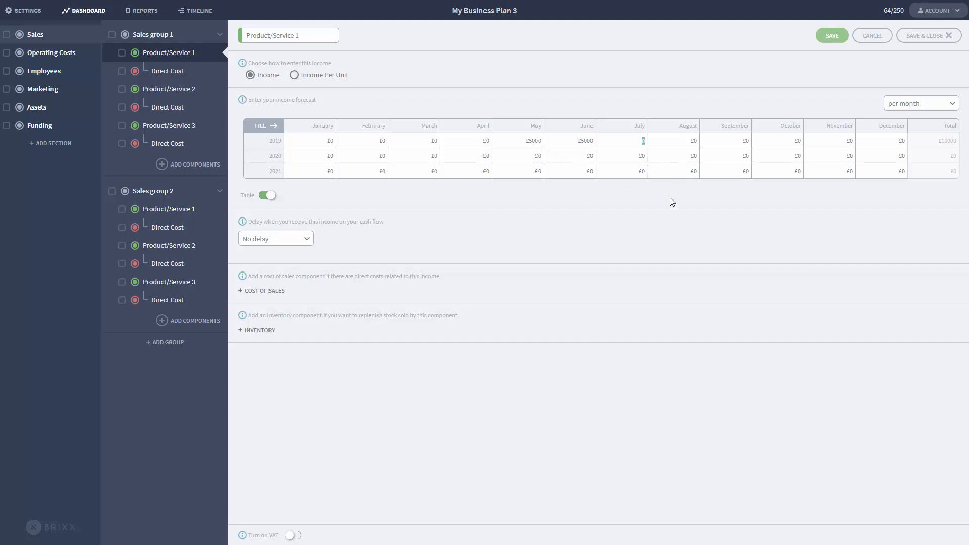
{"action": "type", "text": "5"}
{"action": "type", "text": "9"}
{"action": "type", "text": "000"}
{"action": "left_click", "coordinate": [687, 144]}
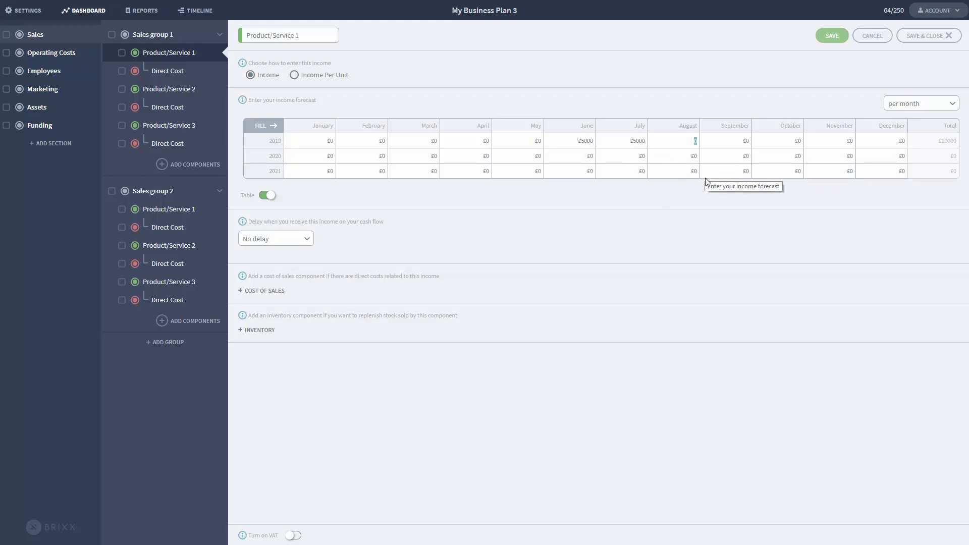
{"action": "type", "text": "5000"}
{"action": "left_click", "coordinate": [708, 193]}
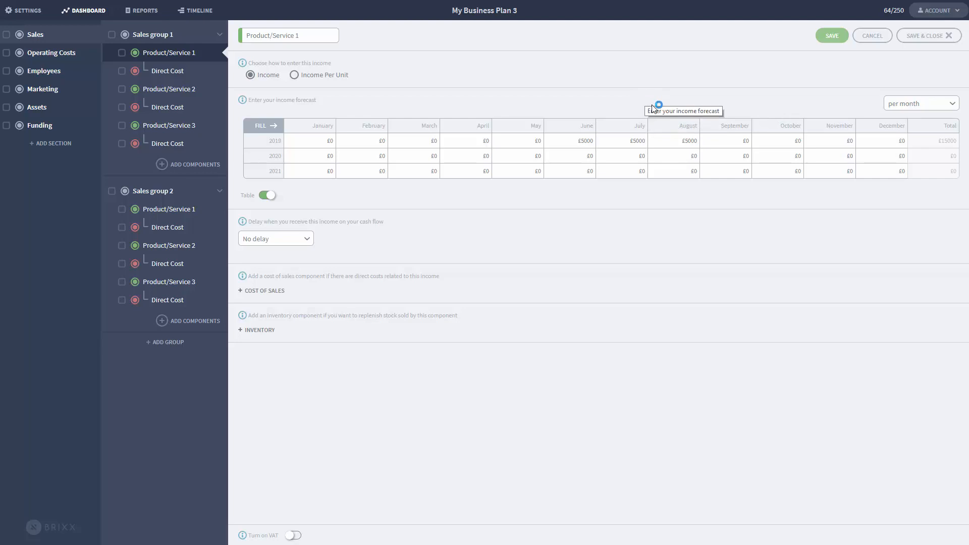
Reset the June, July and August 2019 income of Product/Service 1 to £0, saving and closing the component
{"action": "left_click", "coordinate": [560, 140]}
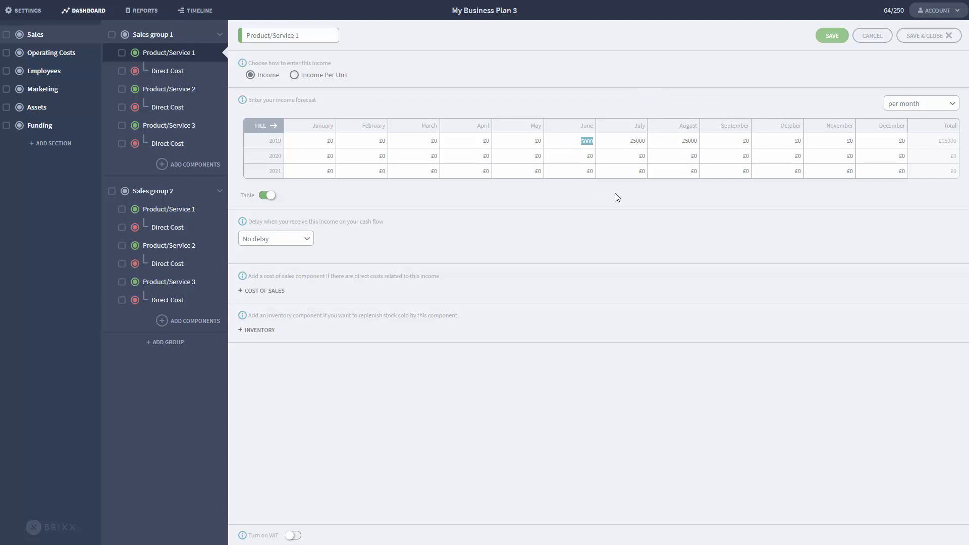
{"action": "type", "text": "0"}
{"action": "left_click", "coordinate": [627, 144]}
{"action": "type", "text": "0"}
{"action": "left_click", "coordinate": [688, 143]}
{"action": "type", "text": "0"}
{"action": "left_click", "coordinate": [927, 36]}
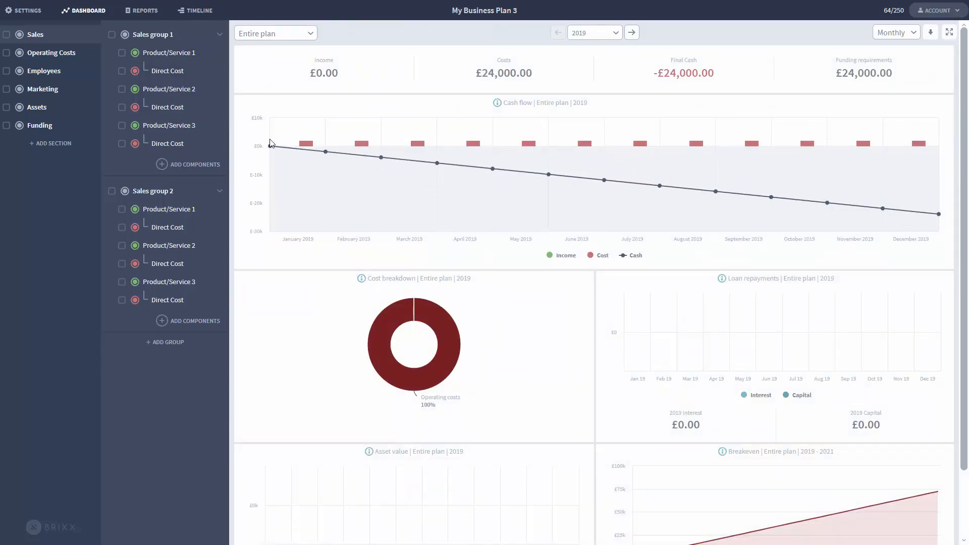
Switch off the Rent component under Office Costs in the Operating Costs section
{"action": "left_click", "coordinate": [70, 55]}
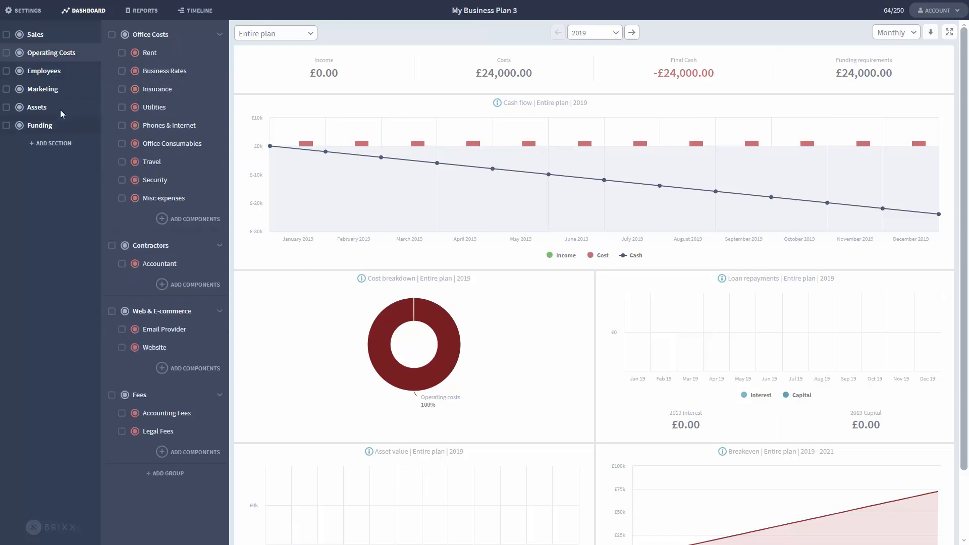
{"action": "left_click", "coordinate": [135, 53]}
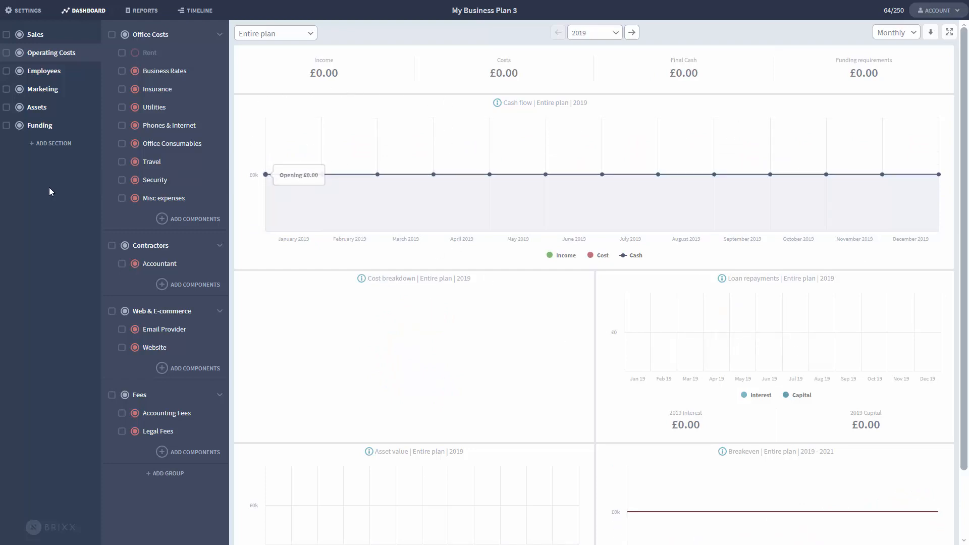
Add a new plan section named Marketing Adventure
{"action": "left_click", "coordinate": [69, 142]}
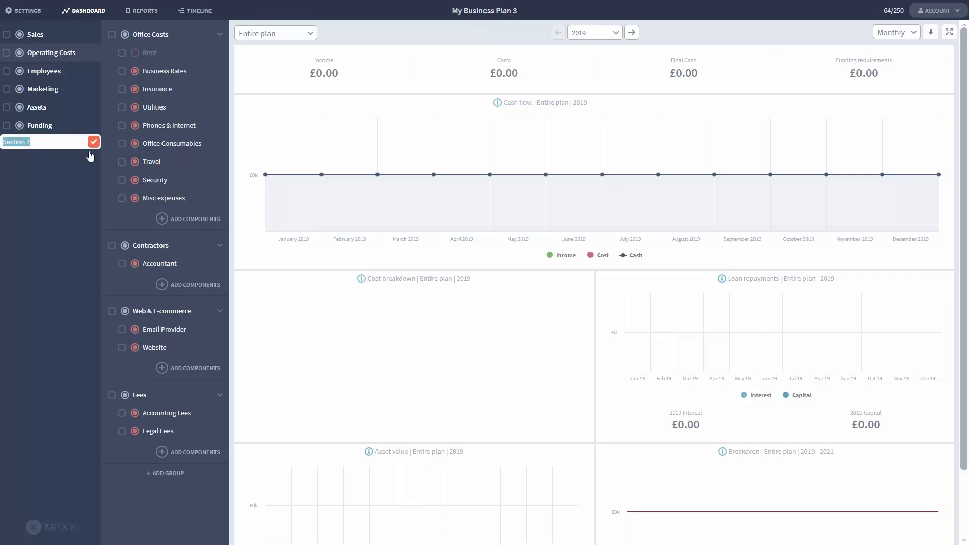
{"action": "type", "text": "Mark"}
{"action": "left_click", "coordinate": [91, 151]}
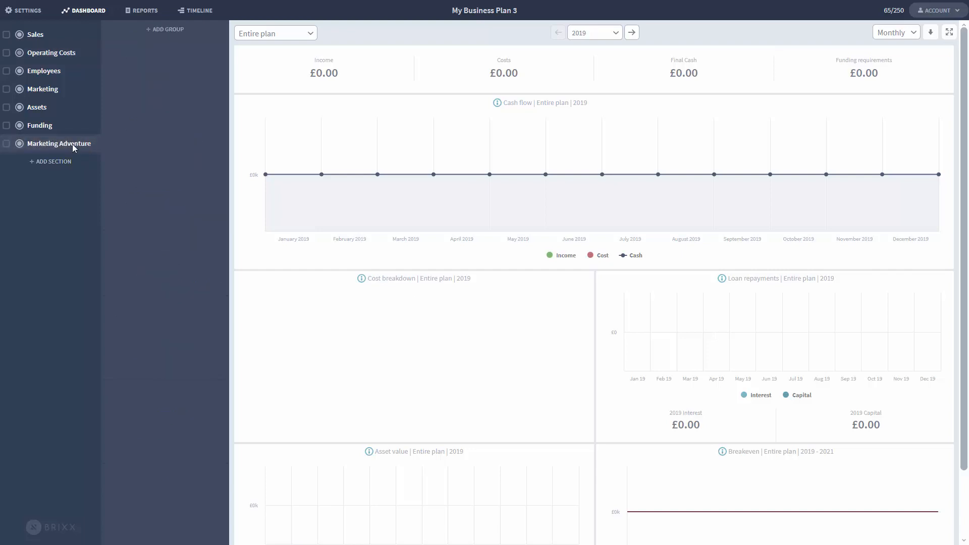
Add a group with its default name to the Marketing Adventure section and put three Operational cost components in it
{"action": "left_click", "coordinate": [169, 30]}
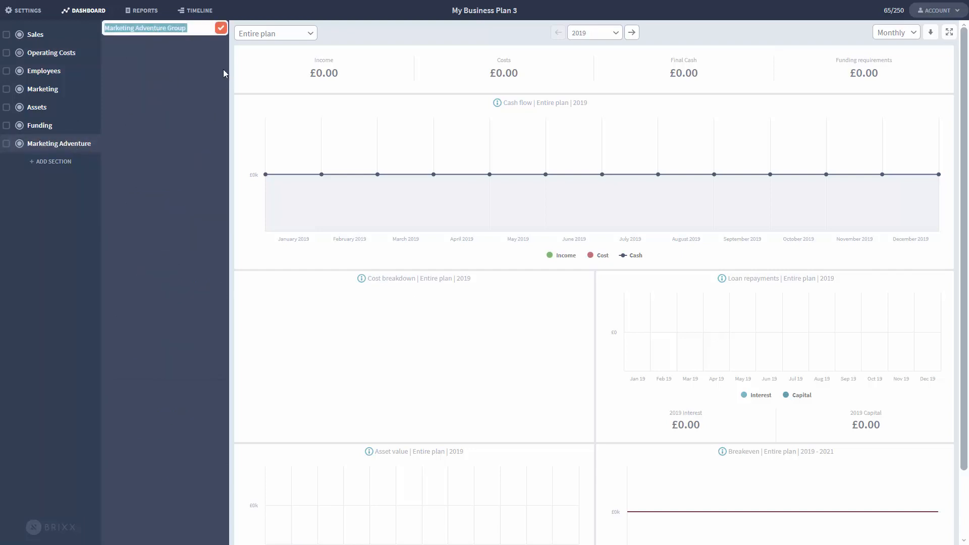
{"action": "key", "text": "Return"}
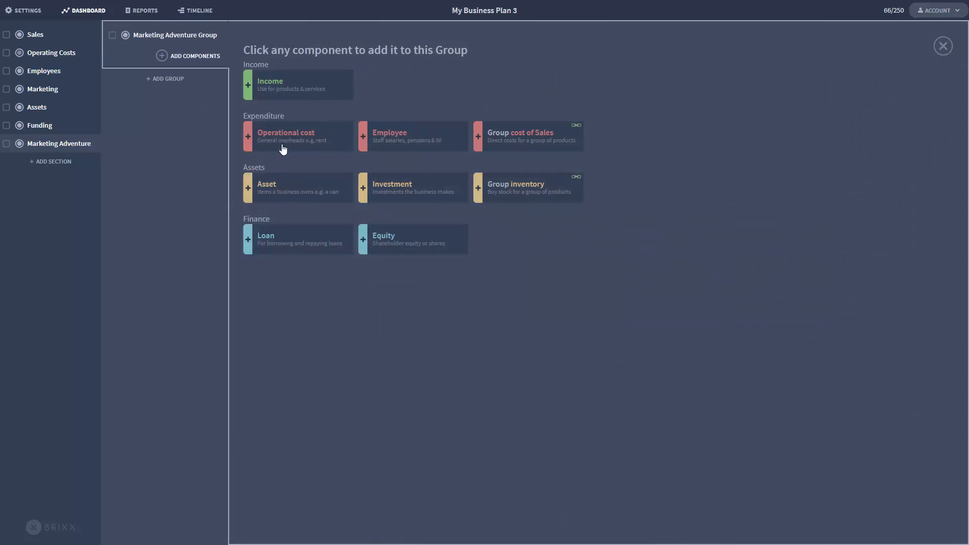
{"action": "left_click", "coordinate": [283, 150]}
{"action": "left_click", "coordinate": [282, 150]}
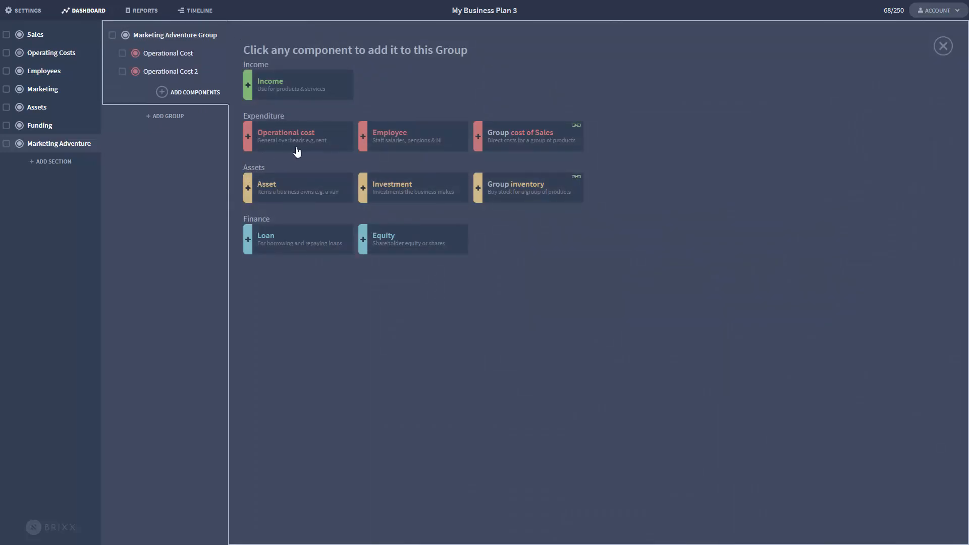
{"action": "left_click", "coordinate": [286, 146]}
Rename the group's three operational costs, in order, as Agency, Advertising and Online marketing
{"action": "left_click", "coordinate": [187, 56]}
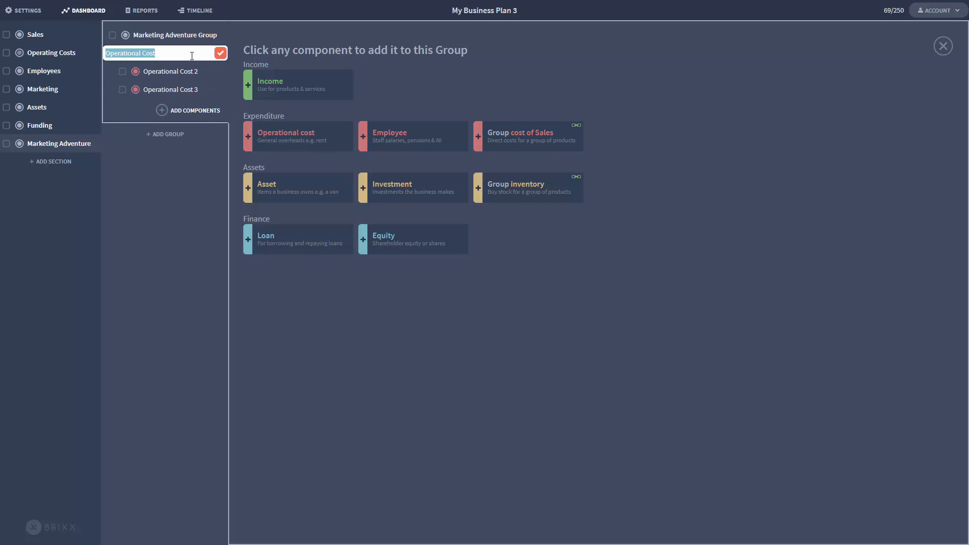
{"action": "type", "text": "Agency"}
{"action": "key", "text": "Return"}
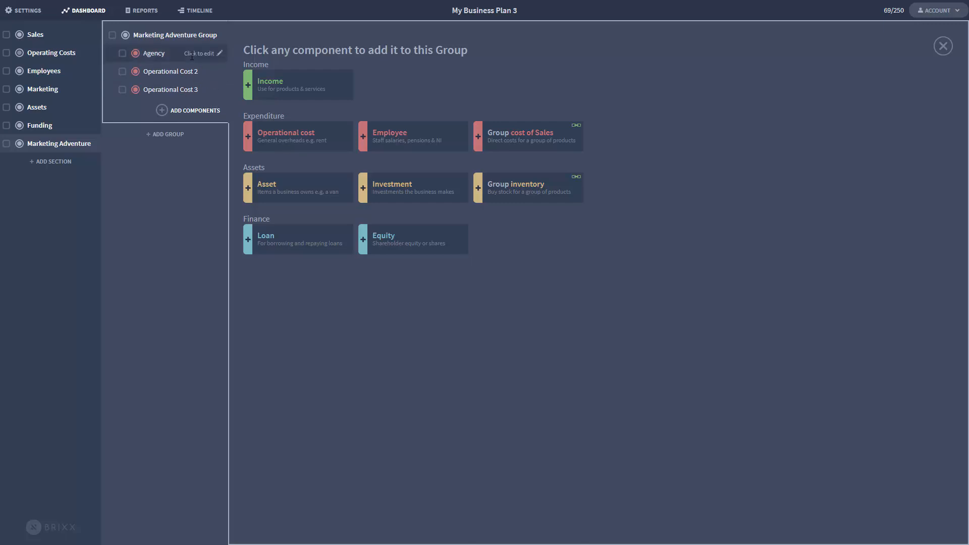
{"action": "left_click", "coordinate": [186, 75]}
{"action": "type", "text": "Advertising"}
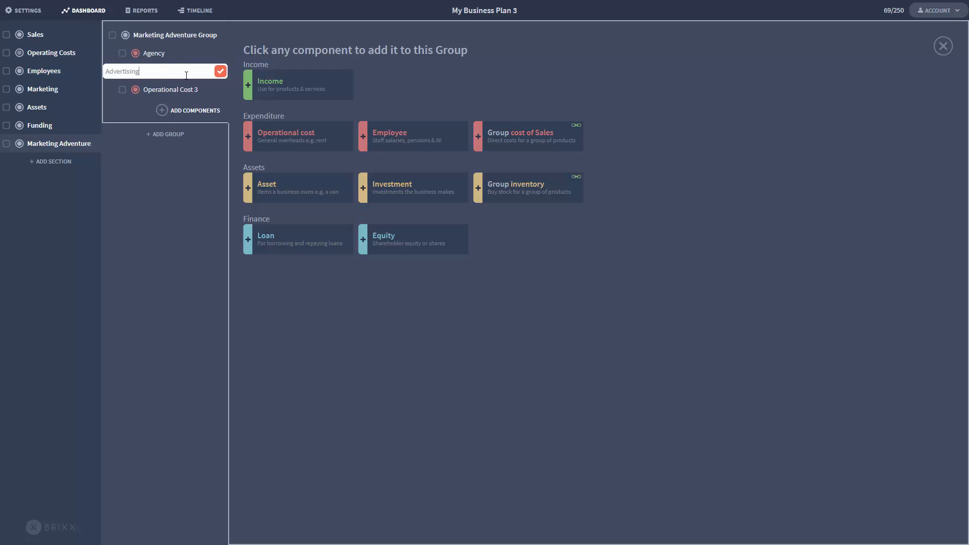
{"action": "key", "text": "Return"}
{"action": "left_click", "coordinate": [183, 89]}
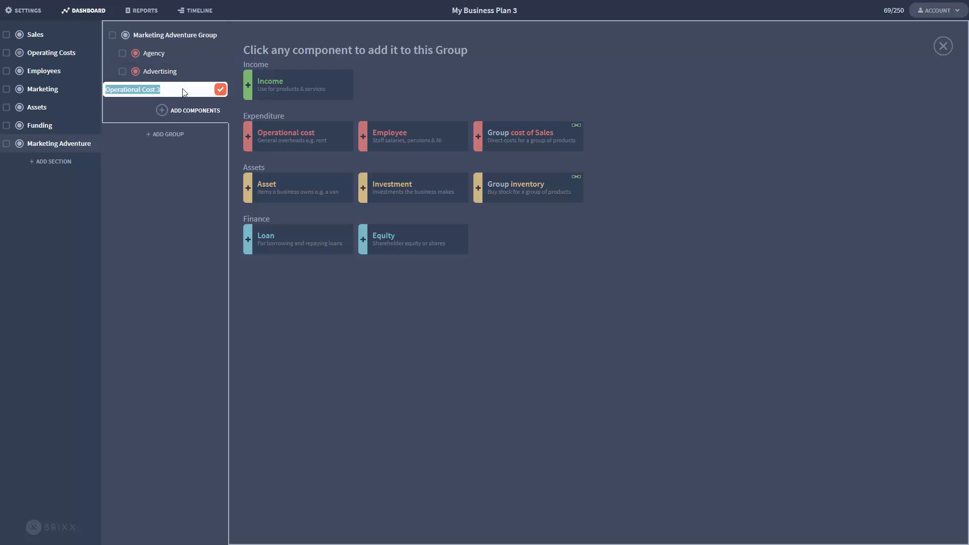
{"action": "type", "text": "Online marketing"}
{"action": "key", "text": "Return"}
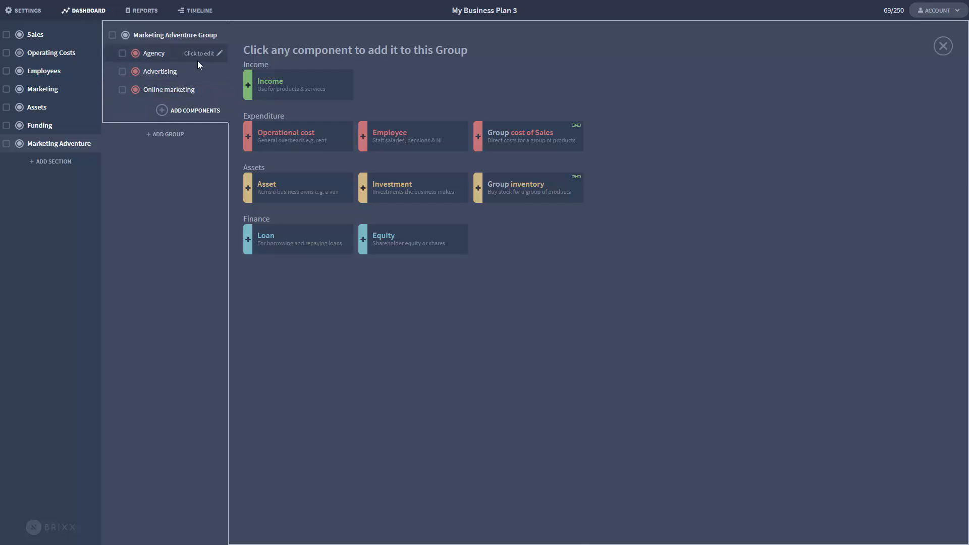
Add an Income component to Marketing Adventure Group, set as Income Per Unit with a £20 unit price and 100 units per month
{"action": "left_click", "coordinate": [267, 97]}
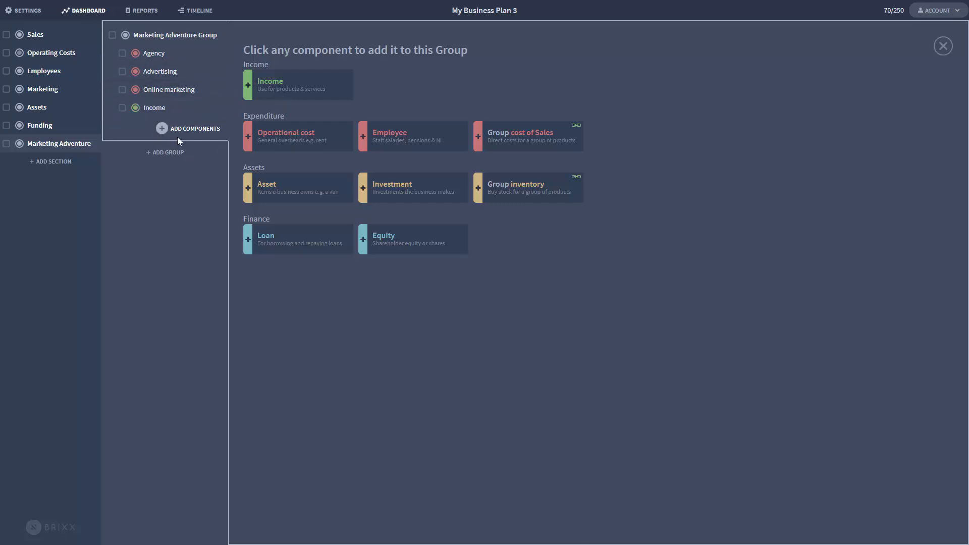
{"action": "left_click", "coordinate": [189, 130]}
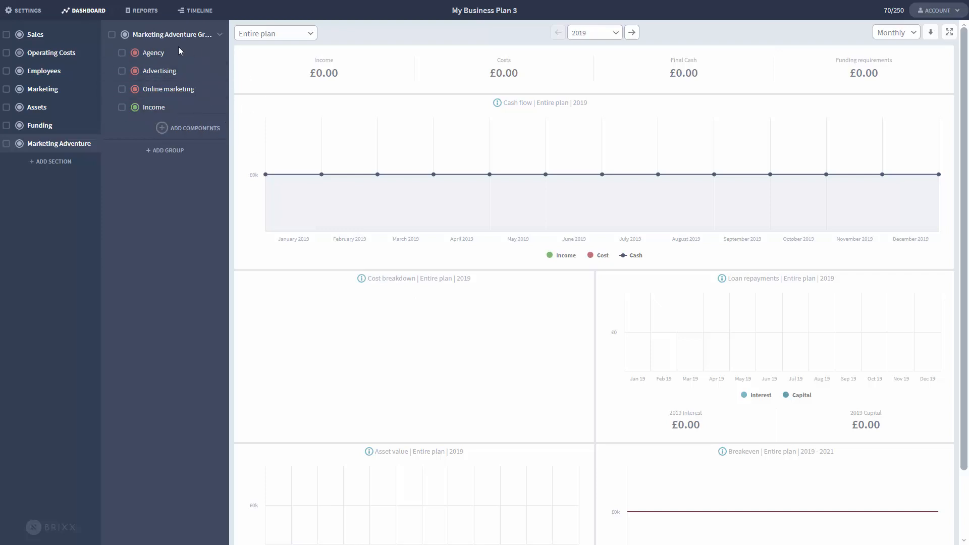
{"action": "left_click", "coordinate": [200, 107]}
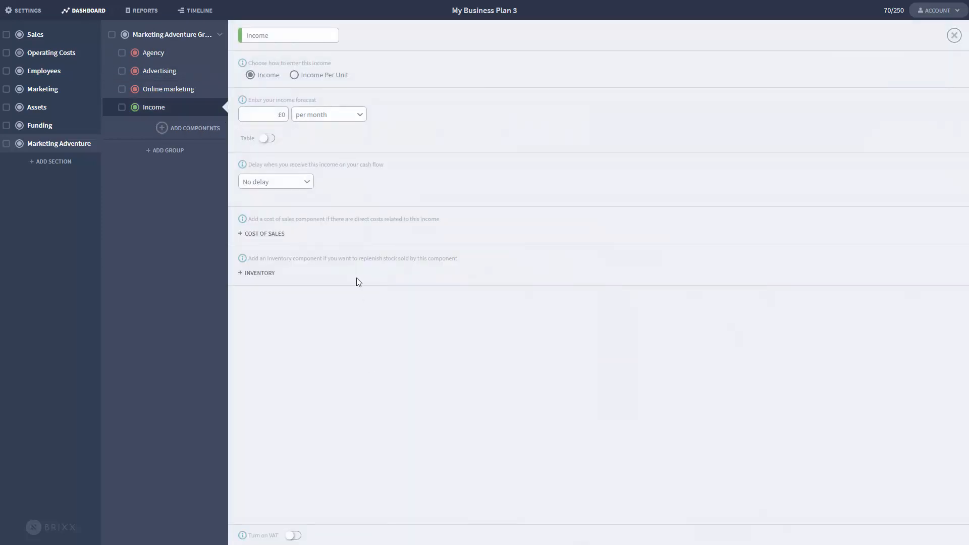
{"action": "left_click", "coordinate": [295, 75]}
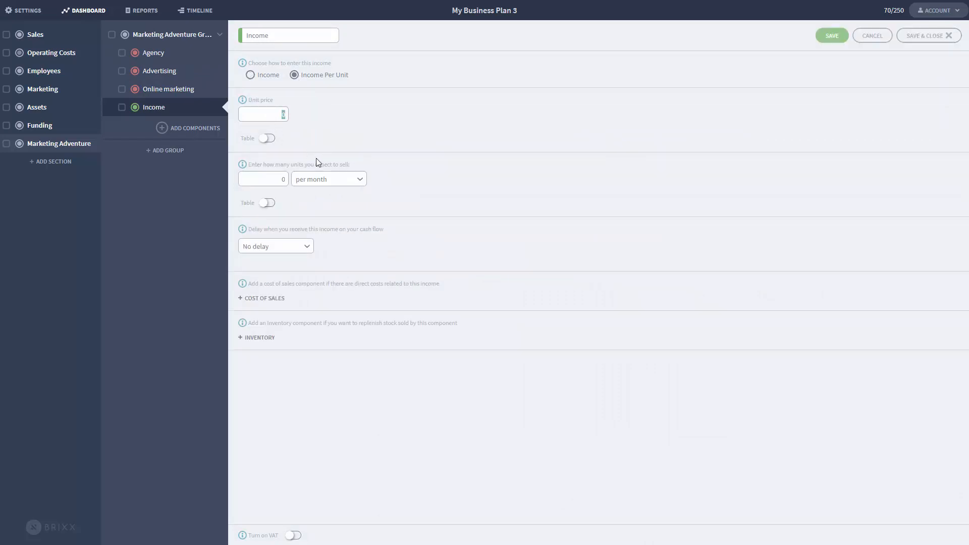
{"action": "type", "text": "20"}
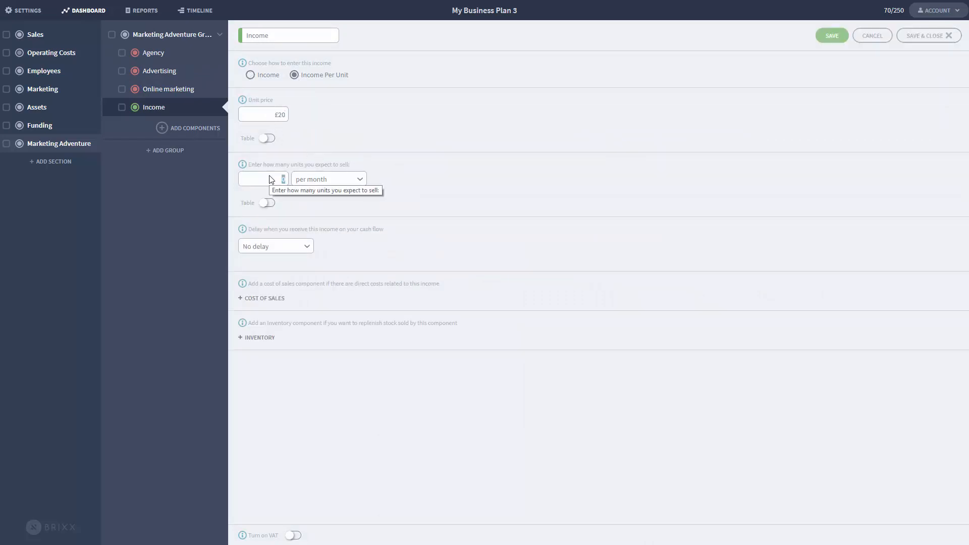
{"action": "left_click", "coordinate": [271, 179]}
{"action": "type", "text": "100"}
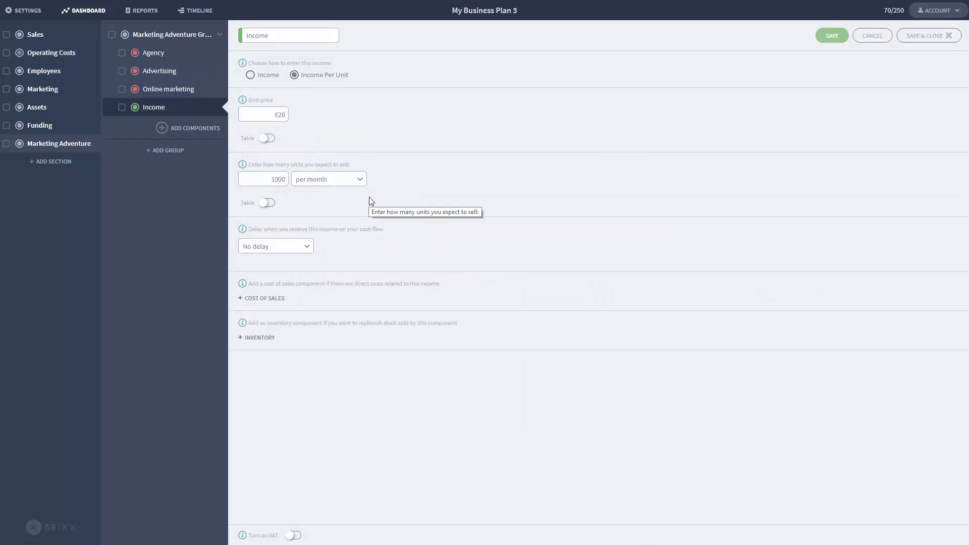
{"action": "left_click", "coordinate": [927, 47]}
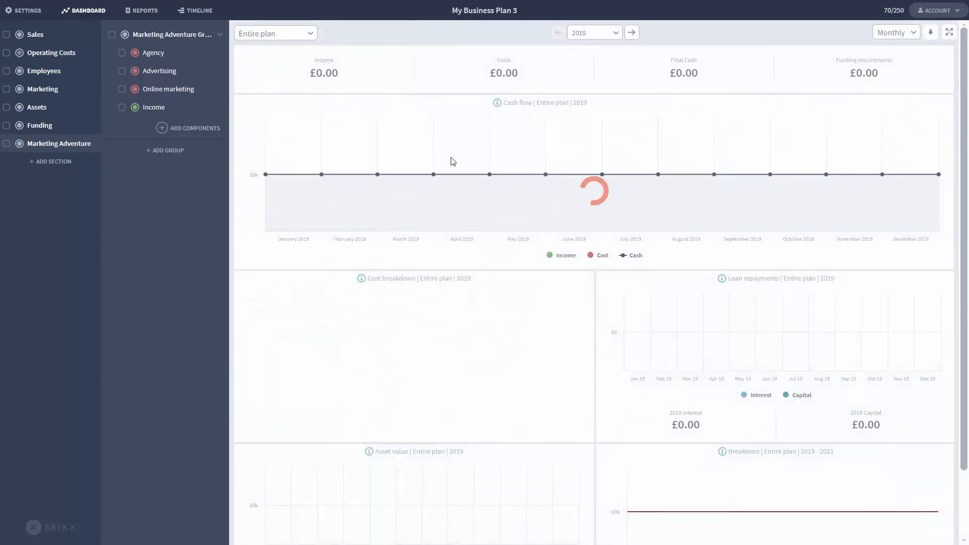
Set the monthly costs in Marketing Adventure Group to £500 for Agency, £100 for Advertising and £50 for Online marketing
{"action": "left_click", "coordinate": [153, 53]}
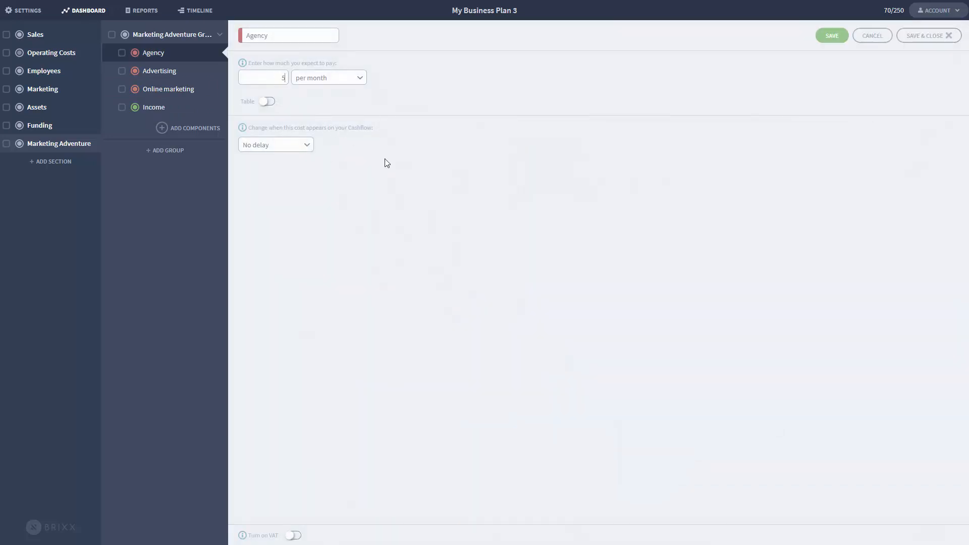
{"action": "type", "text": "100"}
{"action": "left_click", "coordinate": [929, 36]}
{"action": "left_click", "coordinate": [207, 73]}
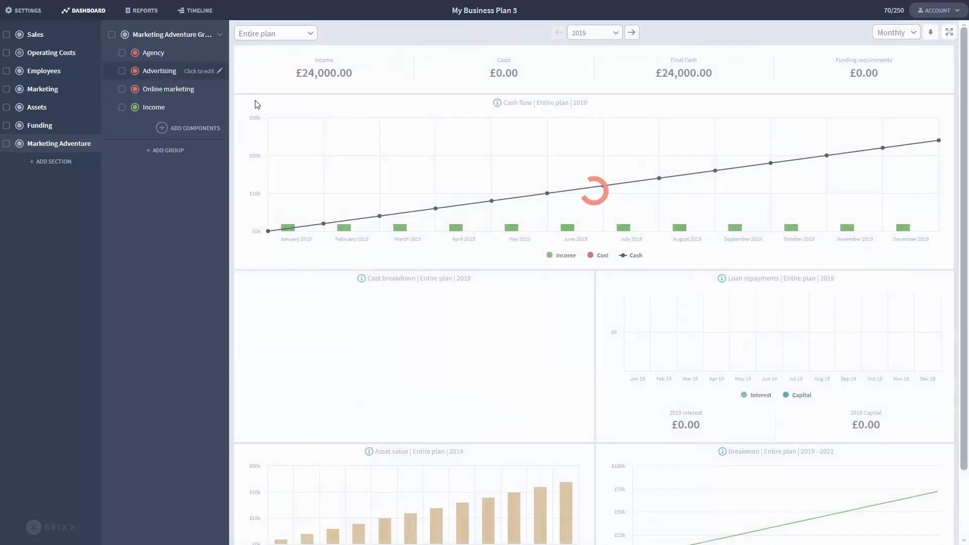
{"action": "type", "text": "400"}
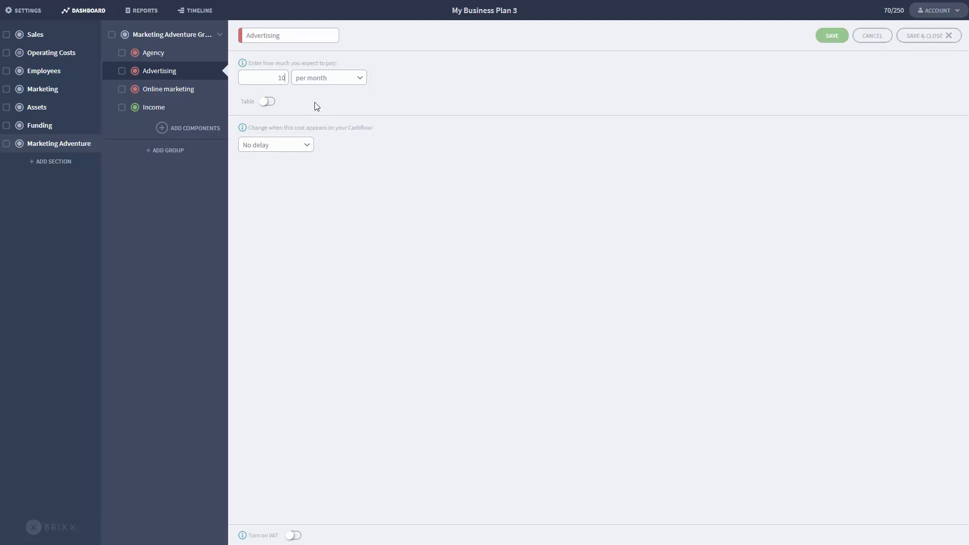
{"action": "left_click", "coordinate": [927, 37]}
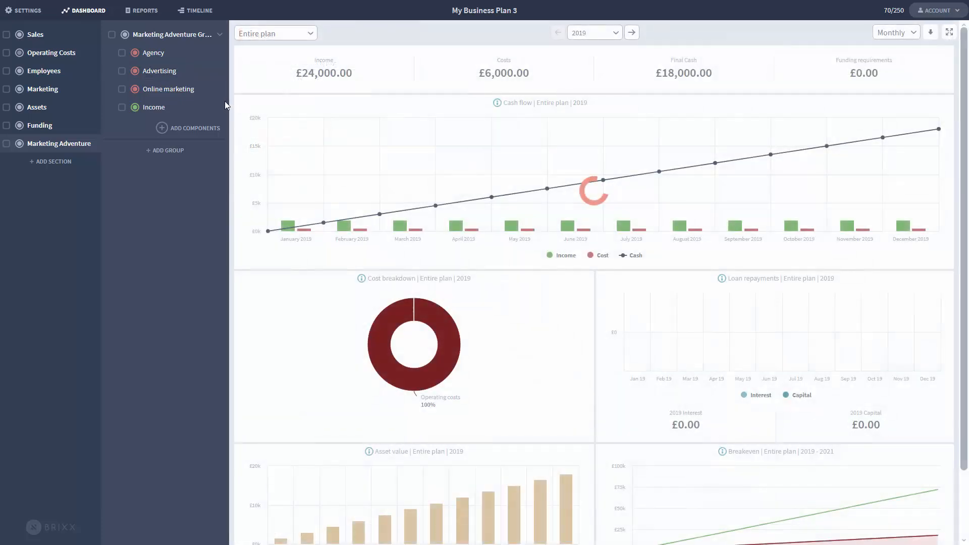
{"action": "left_click", "coordinate": [196, 89]}
{"action": "type", "text": "50"}
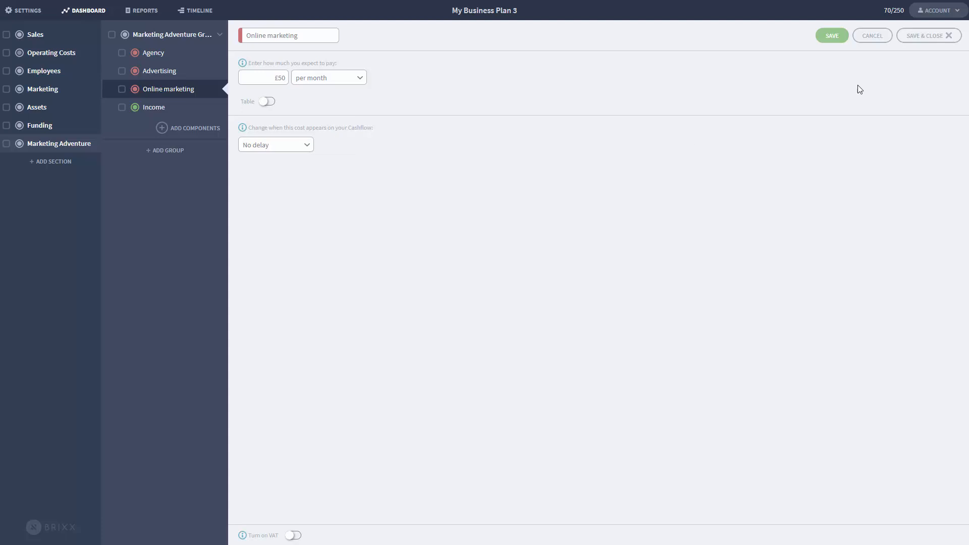
{"action": "left_click", "coordinate": [926, 36]}
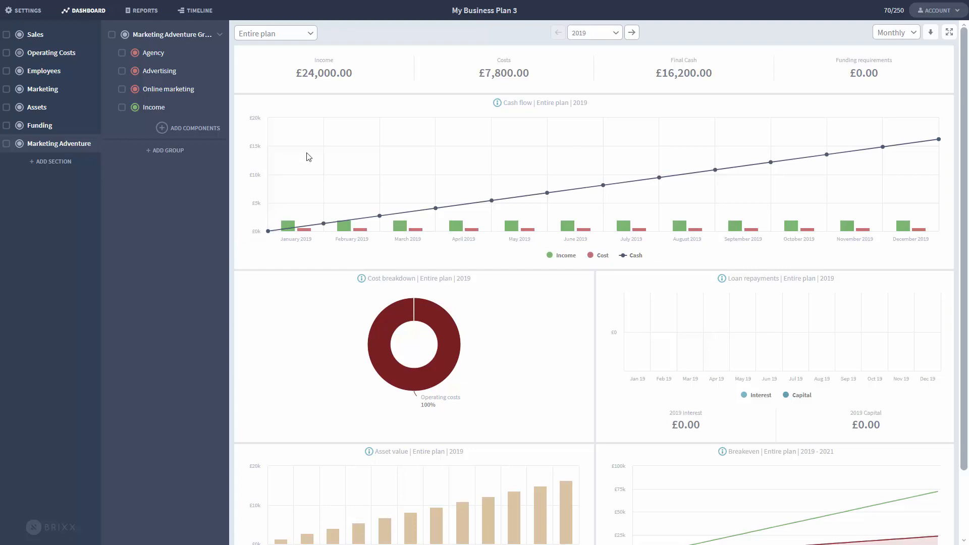
Review the entered values of the Income and Online marketing components
{"action": "left_click", "coordinate": [192, 107]}
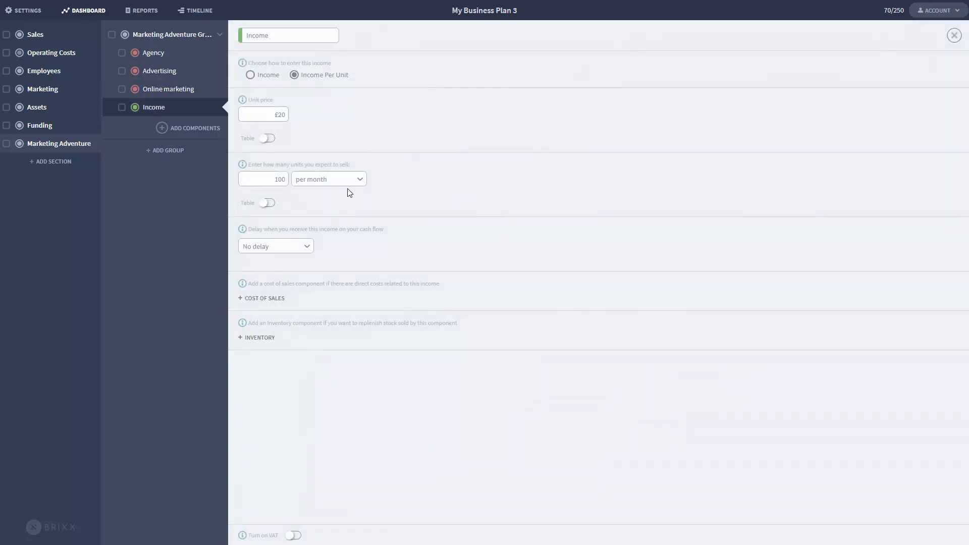
{"action": "left_click", "coordinate": [179, 89]}
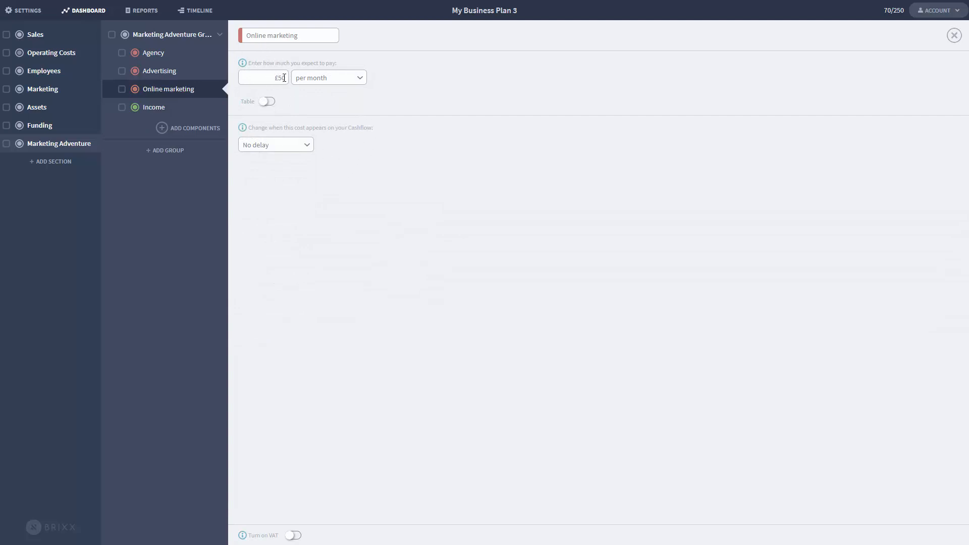
{"action": "left_click", "coordinate": [279, 78]}
{"action": "left_click", "coordinate": [332, 107]}
{"action": "left_click", "coordinate": [954, 36]}
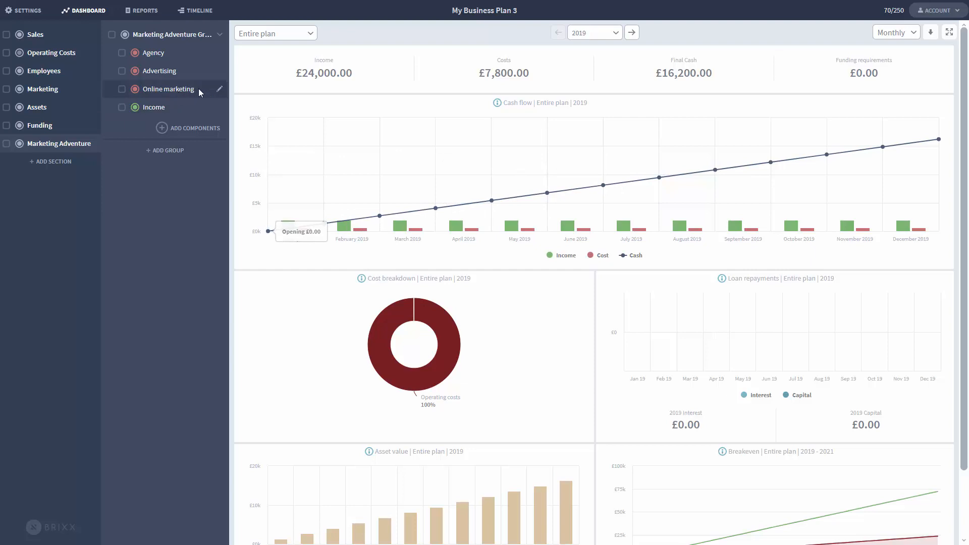
On the timeline, limit the whole Marketing Adventure Group to July through September 2019 and check the effect on the dashboard
{"action": "left_click", "coordinate": [204, 21]}
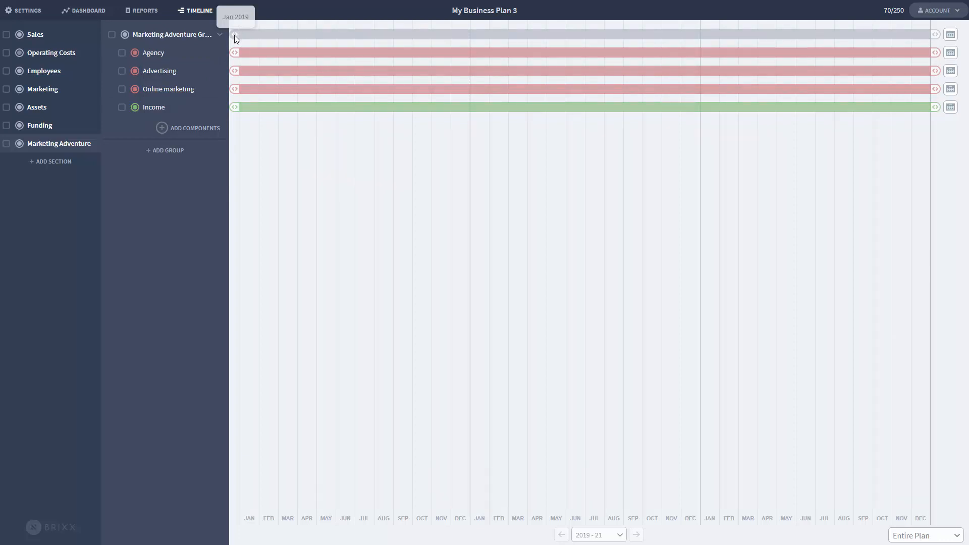
{"action": "left_click_drag", "start_coordinate": [234, 35], "coordinate": [348, 35]}
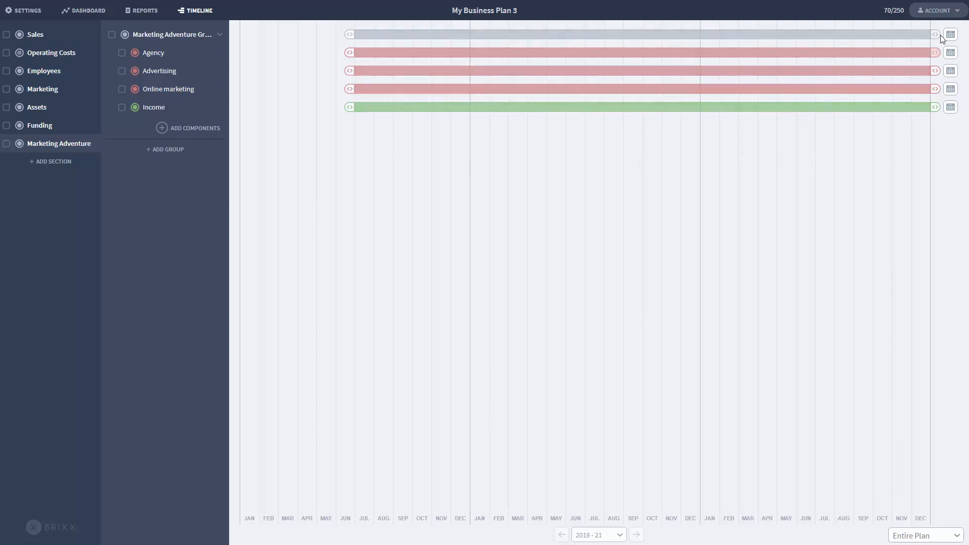
{"action": "left_click_drag", "start_coordinate": [936, 34], "coordinate": [417, 37]}
{"action": "left_click_drag", "start_coordinate": [418, 36], "coordinate": [418, 35]}
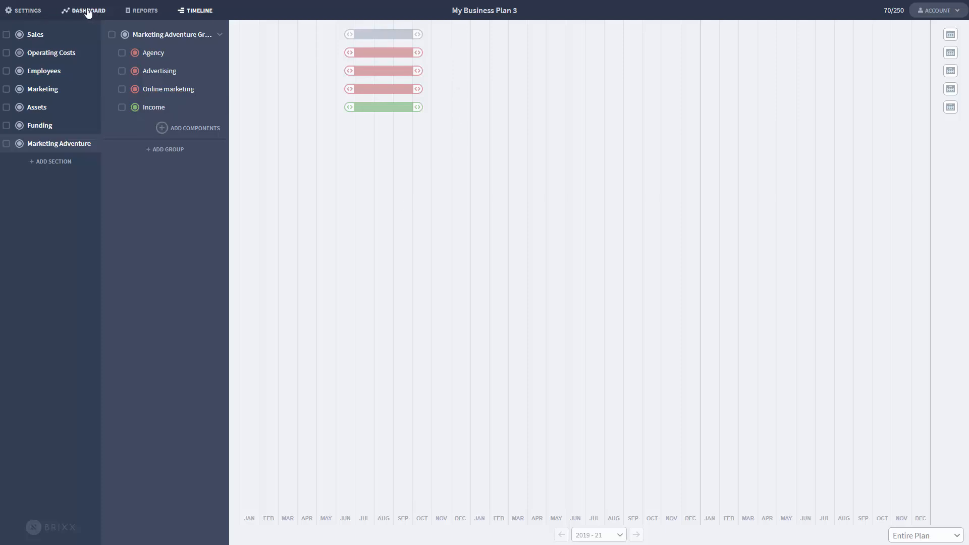
{"action": "left_click", "coordinate": [180, 88]}
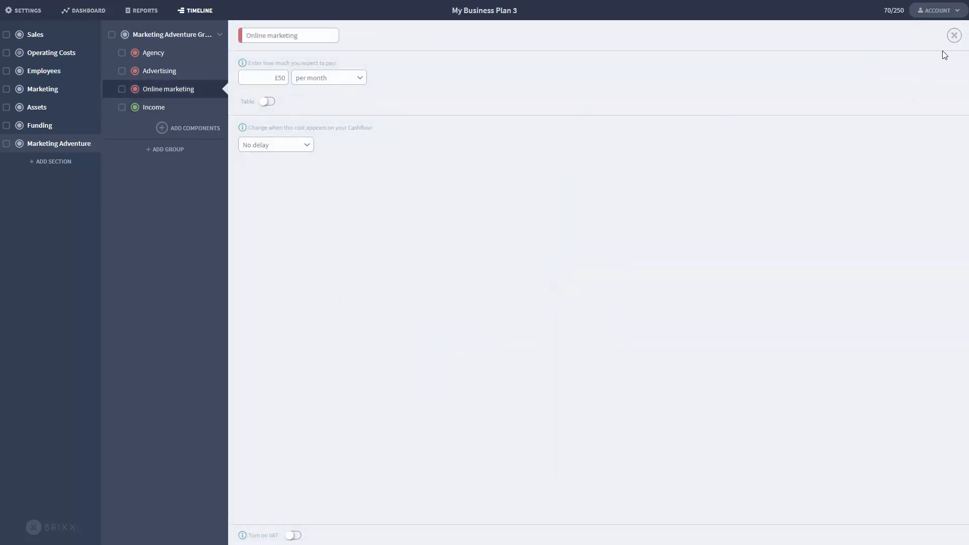
{"action": "left_click", "coordinate": [954, 39]}
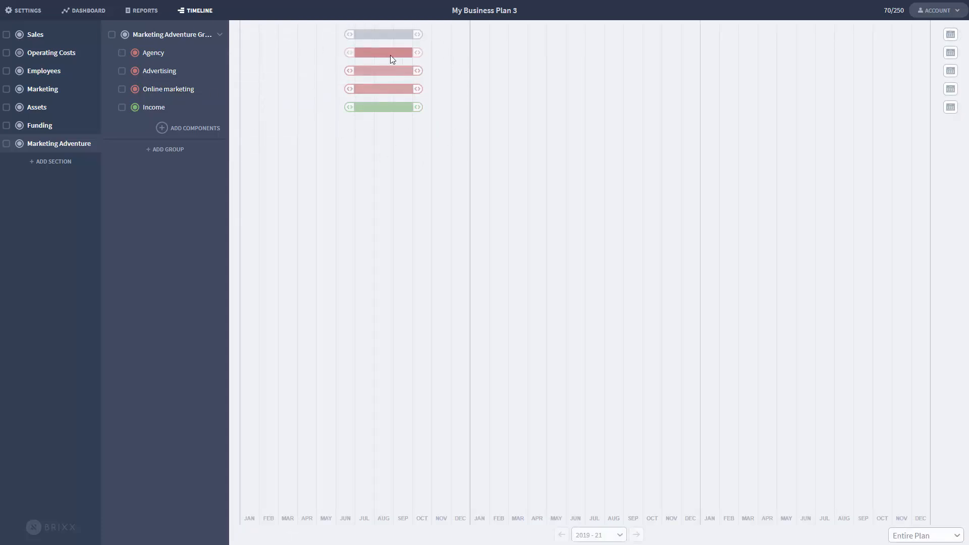
{"action": "left_click", "coordinate": [82, 11]}
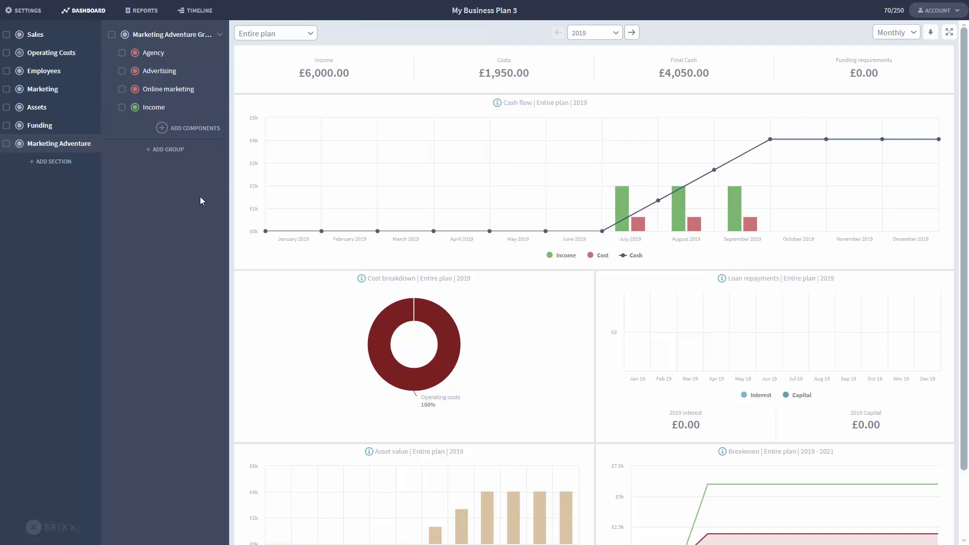
Extend the end of the Marketing Adventure Group on the timeline to November 2019 and check the dashboard
{"action": "left_click", "coordinate": [201, 11]}
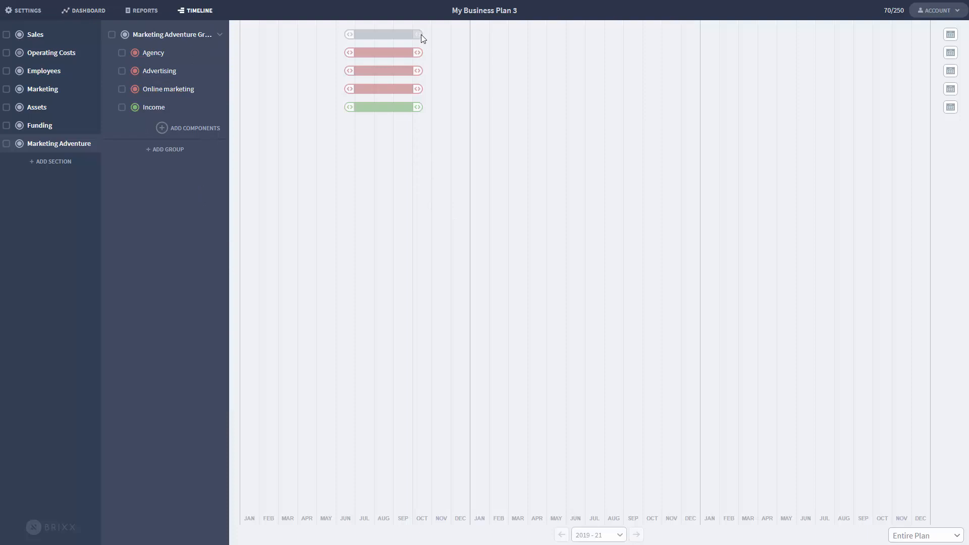
{"action": "left_click_drag", "start_coordinate": [428, 34], "coordinate": [465, 104]}
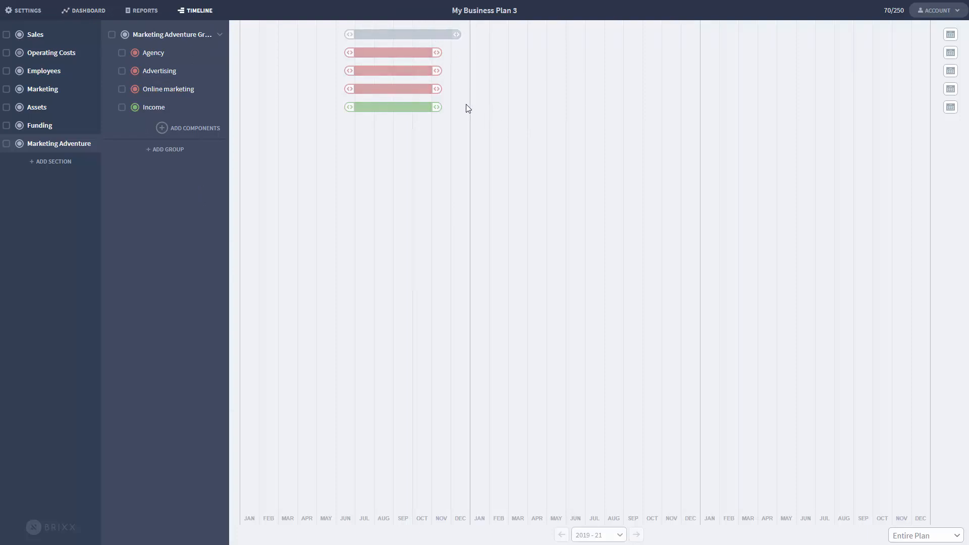
{"action": "left_click", "coordinate": [87, 10]}
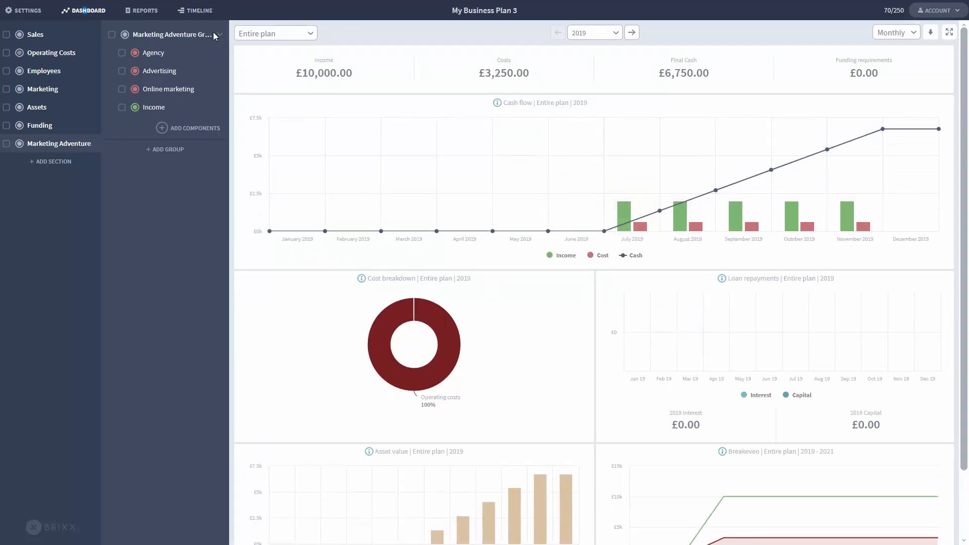
Shift the whole Marketing Adventure Group three months earlier on the timeline, to April through August 2019, and check the dashboard
{"action": "left_click", "coordinate": [195, 10]}
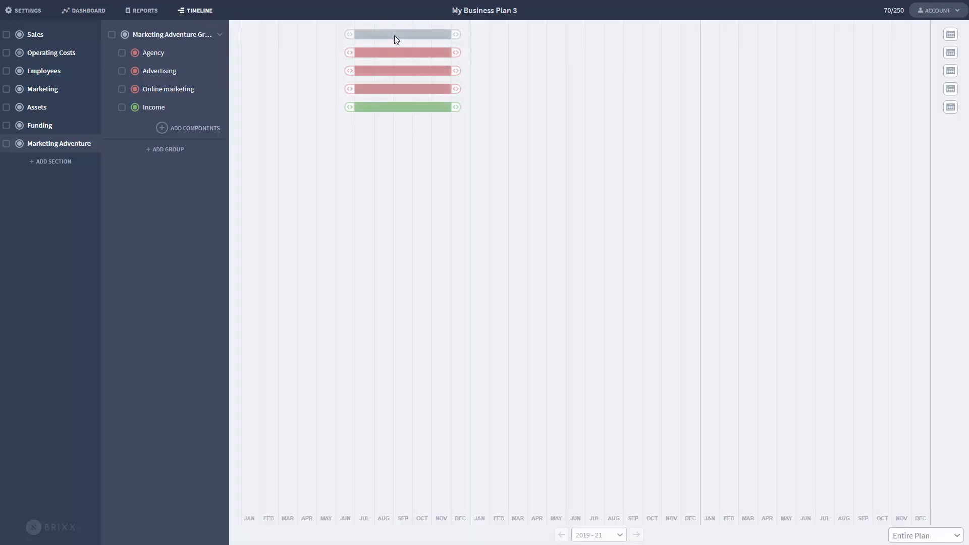
{"action": "left_click_drag", "start_coordinate": [395, 36], "coordinate": [330, 35]}
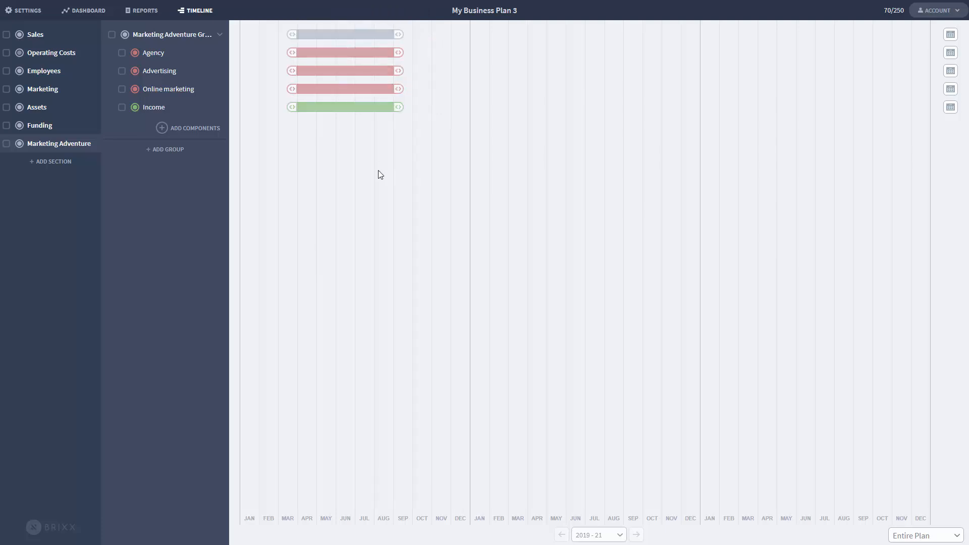
{"action": "left_click", "coordinate": [89, 12]}
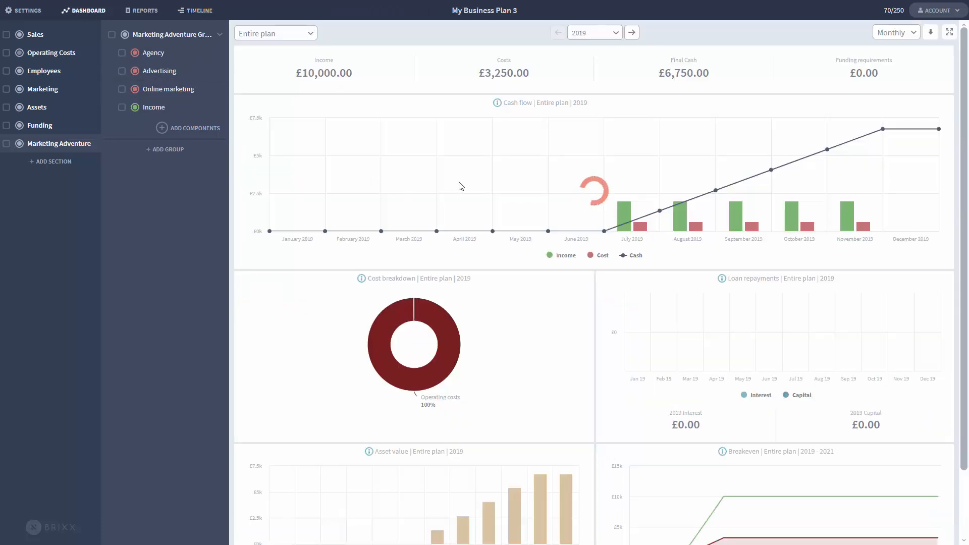
Shift the Marketing Adventure Group to May through September 2019 on the timeline and shorten it to start in August 2019
{"action": "left_click", "coordinate": [194, 10]}
{"action": "left_click_drag", "start_coordinate": [314, 36], "coordinate": [331, 34]}
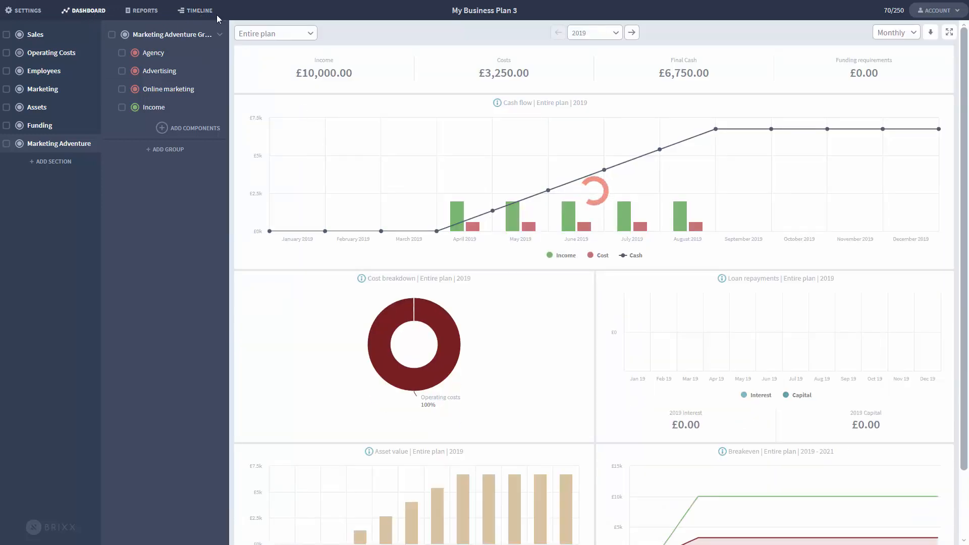
{"action": "left_click", "coordinate": [198, 12]}
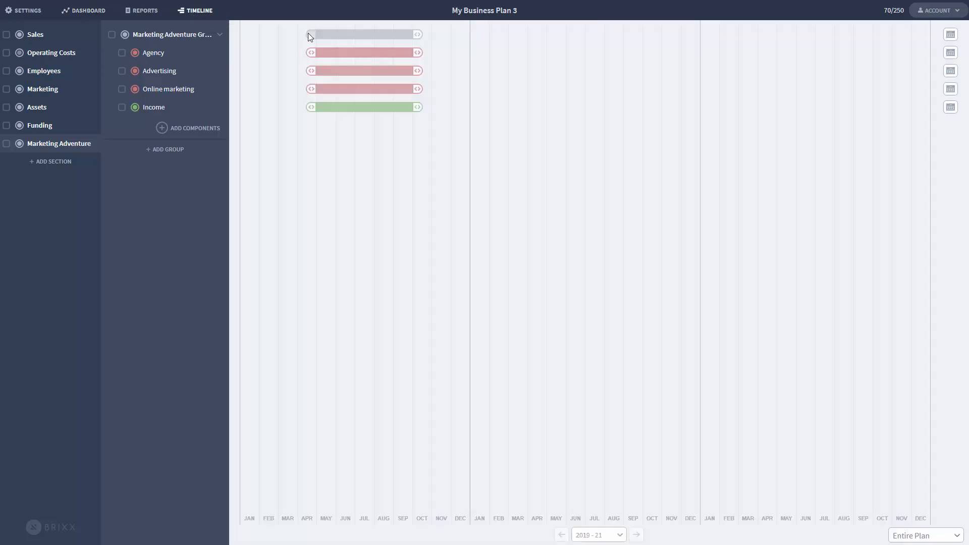
{"action": "left_click_drag", "start_coordinate": [347, 35], "coordinate": [371, 38]}
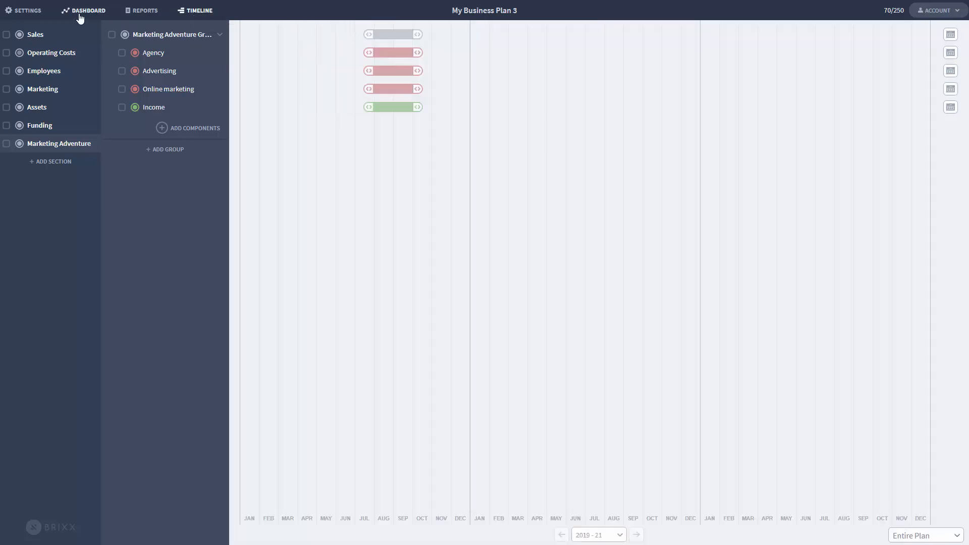
{"action": "left_click", "coordinate": [81, 12]}
Set the Marketing Adventure Group to run from July through December 2019 on the timeline and start its Income component in August 2019
{"action": "left_click_drag", "start_coordinate": [419, 34], "coordinate": [473, 40]}
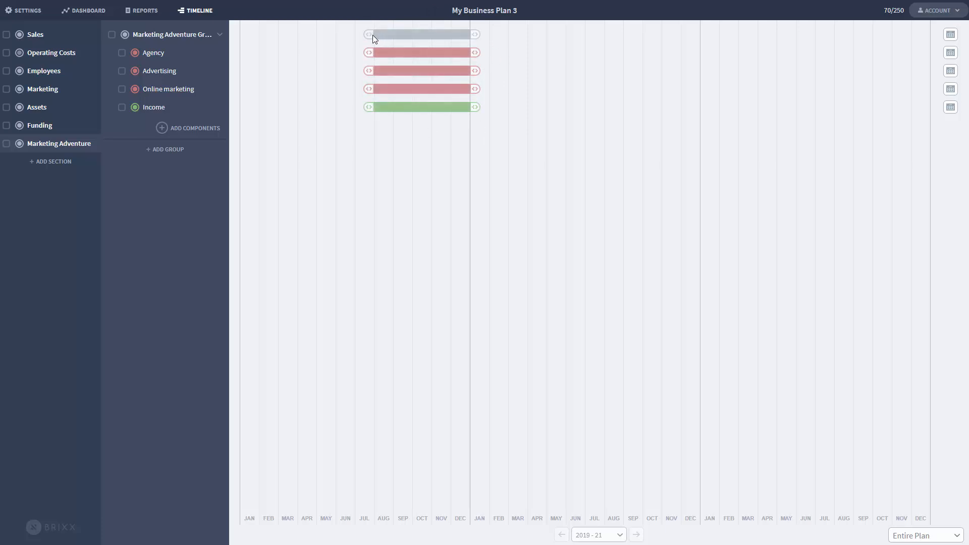
{"action": "left_click_drag", "start_coordinate": [371, 35], "coordinate": [353, 35]}
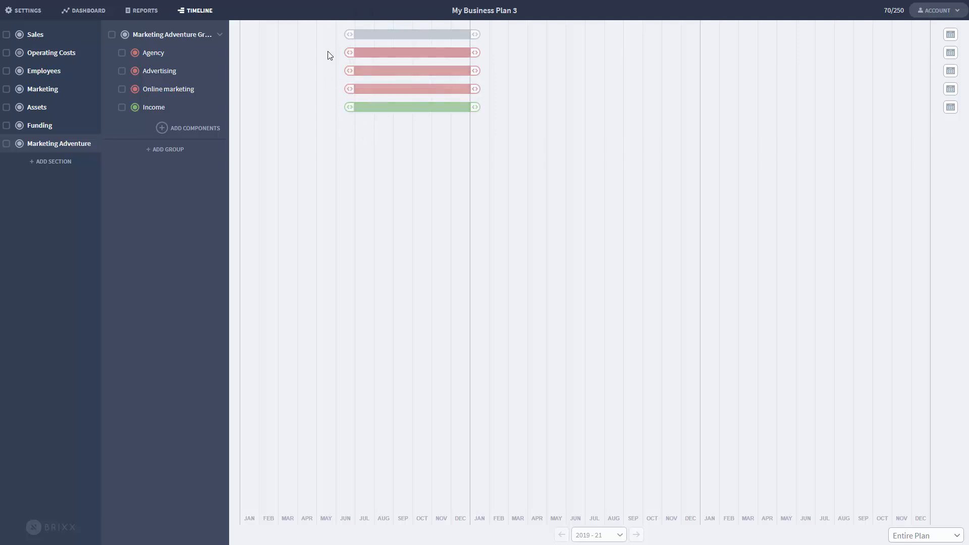
{"action": "mouse_move", "coordinate": [352, 110]}
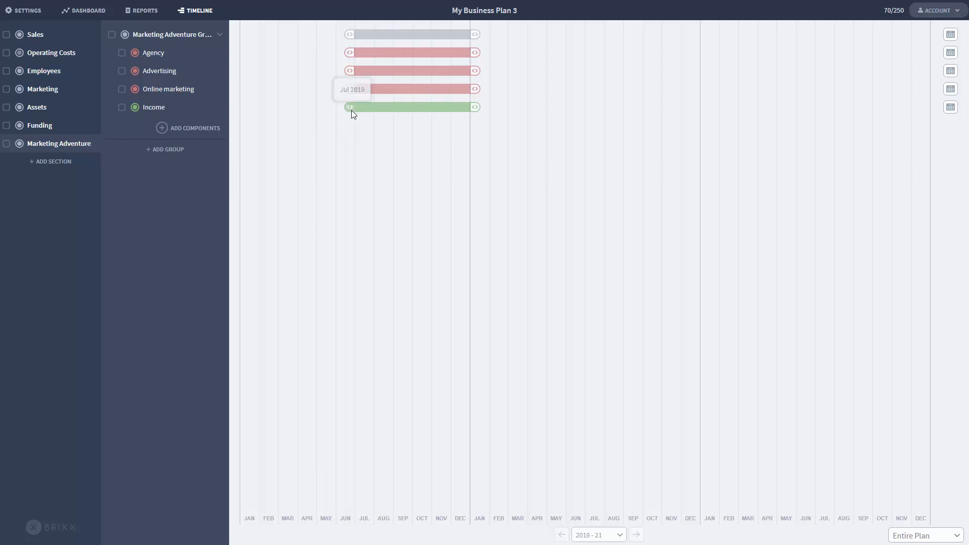
{"action": "left_click_drag", "start_coordinate": [356, 110], "coordinate": [373, 110]}
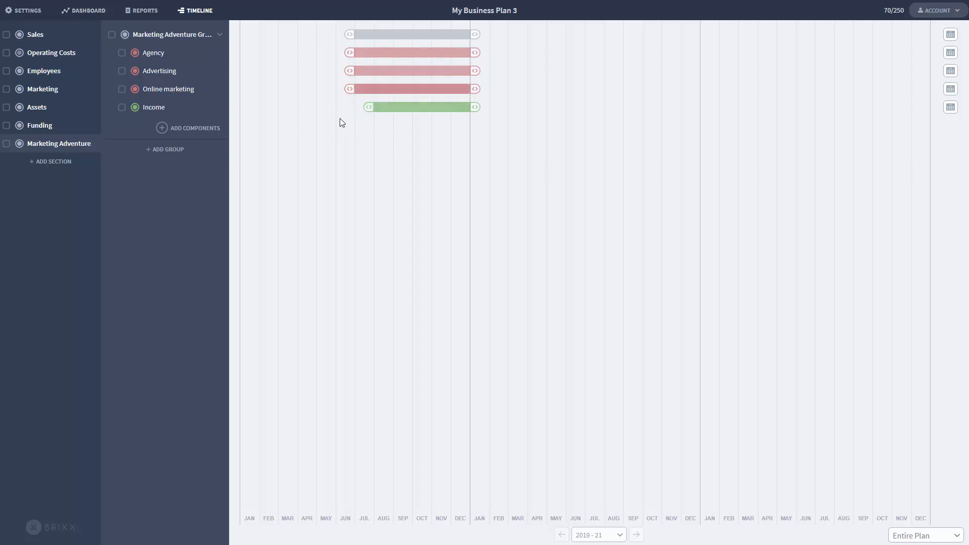
Review the 2019 income, costs and final cash figures on the dashboard
{"action": "left_click", "coordinate": [91, 13]}
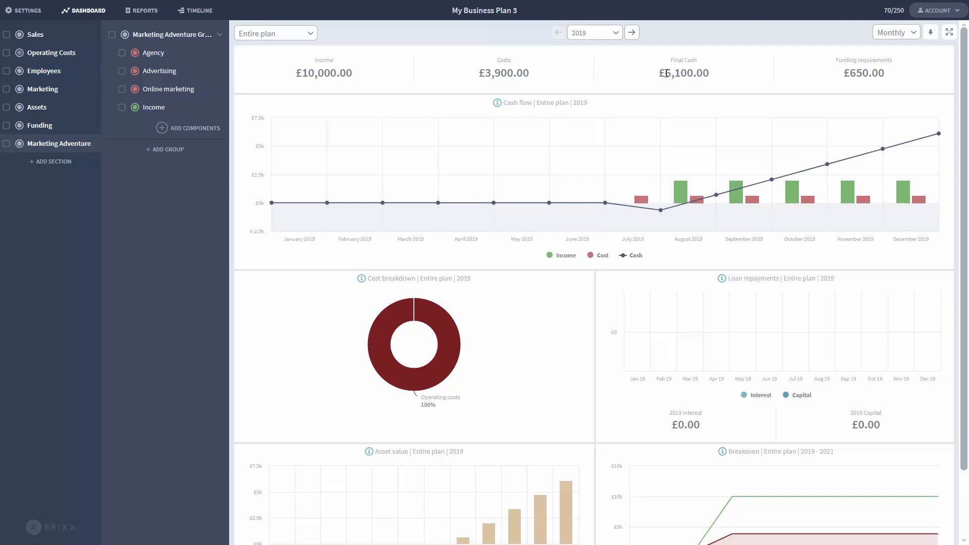
{"action": "left_click_drag", "start_coordinate": [666, 74], "coordinate": [725, 77]}
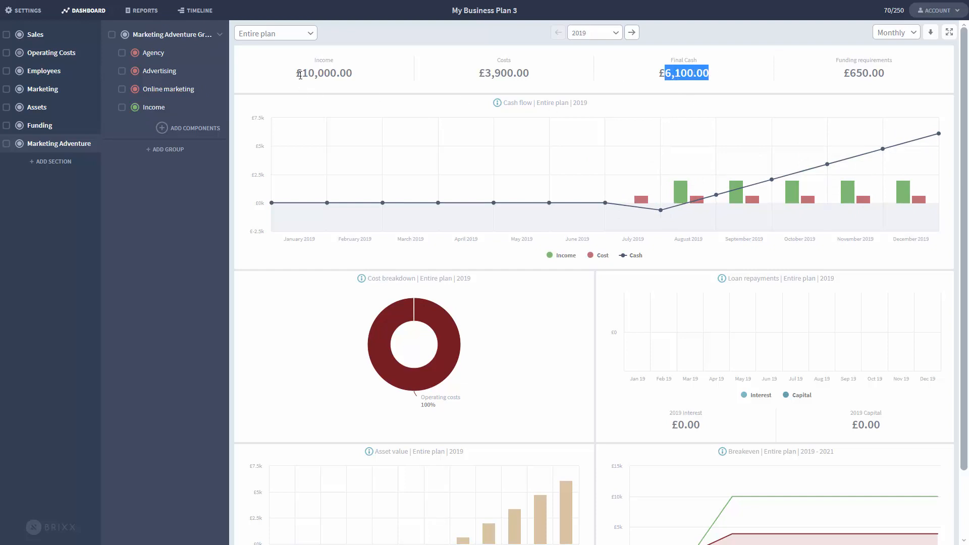
{"action": "left_click_drag", "start_coordinate": [301, 75], "coordinate": [360, 77]}
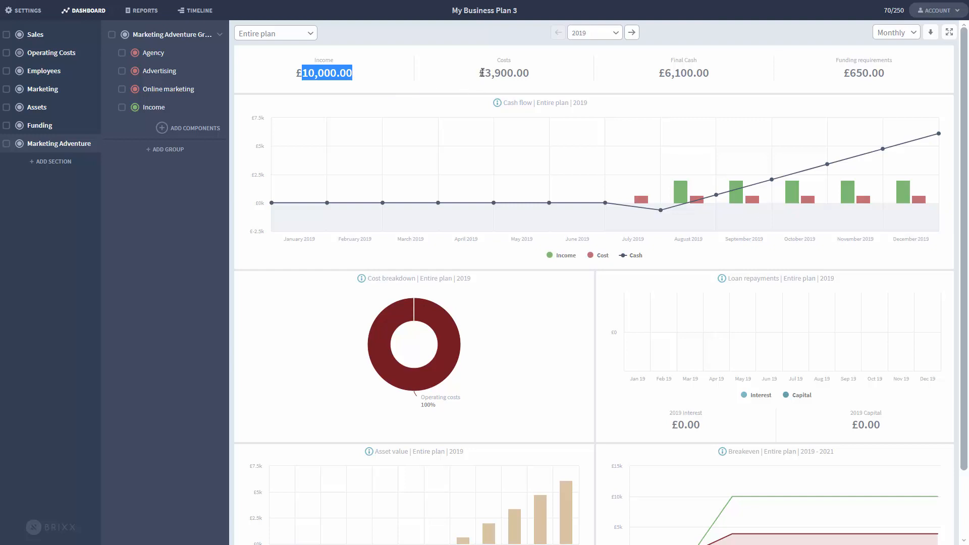
{"action": "left_click_drag", "start_coordinate": [482, 72], "coordinate": [546, 79]}
{"action": "left_click", "coordinate": [548, 79]}
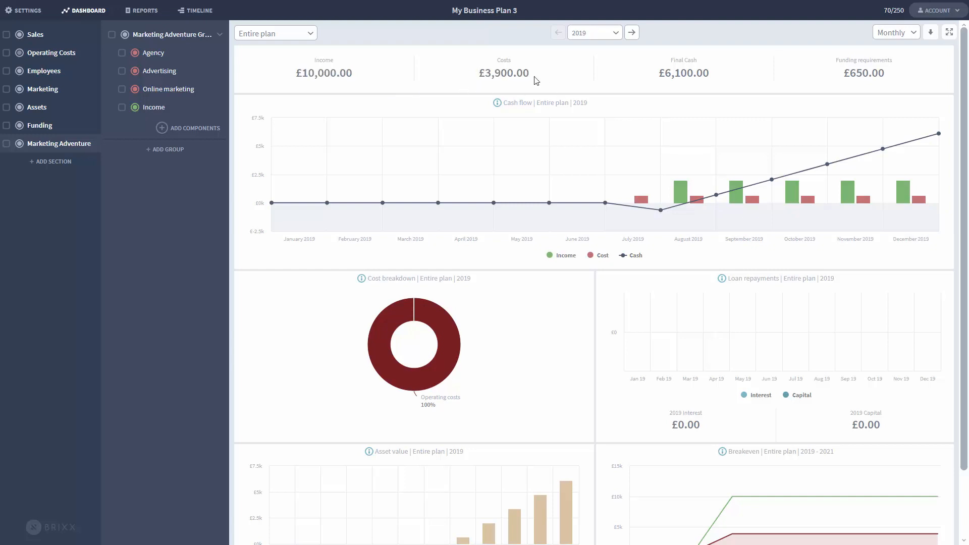
Set the Agency, Advertising and Online marketing costs to start in June 2019 on the timeline
{"action": "left_click", "coordinate": [195, 11]}
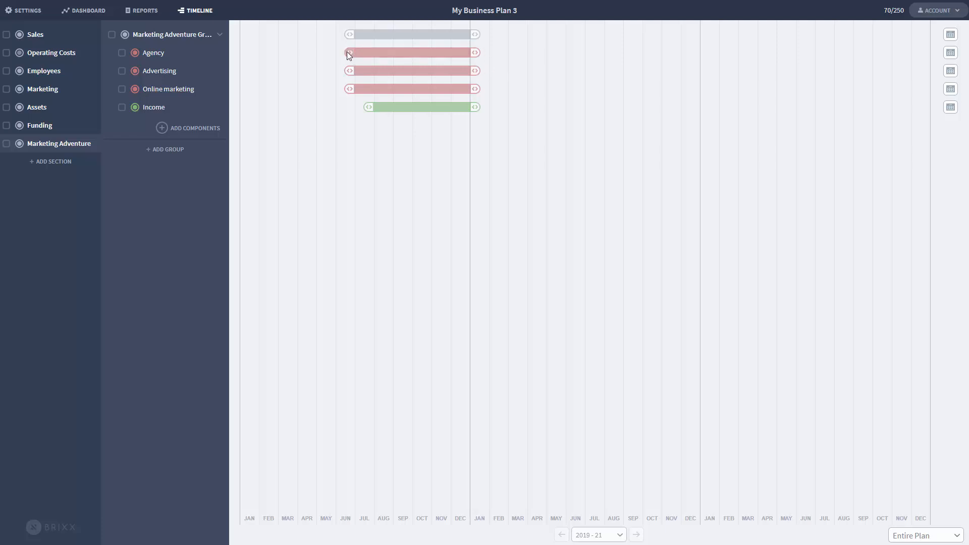
{"action": "left_click_drag", "start_coordinate": [348, 52], "coordinate": [332, 53]}
{"action": "left_click_drag", "start_coordinate": [351, 90], "coordinate": [328, 89]}
{"action": "left_click", "coordinate": [85, 11]}
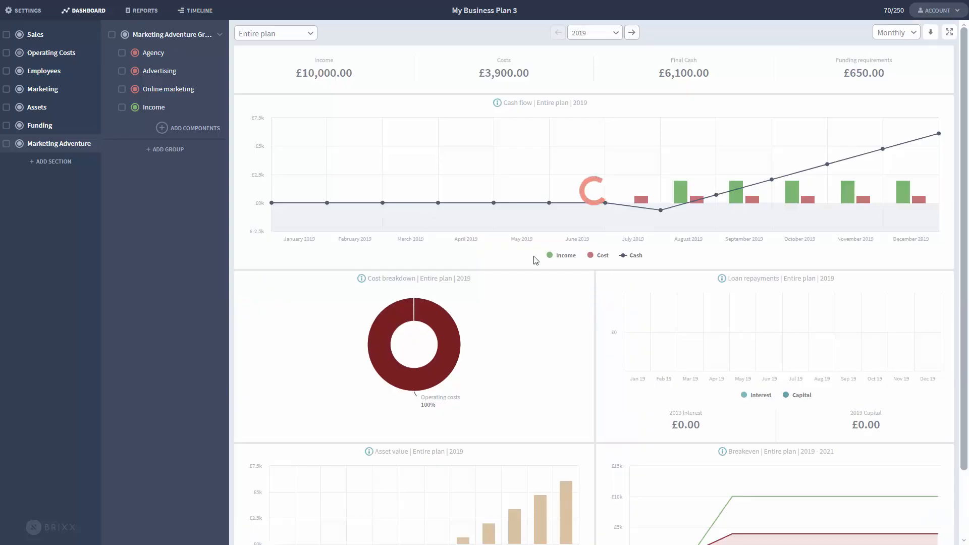
{"action": "left_click", "coordinate": [174, 51]}
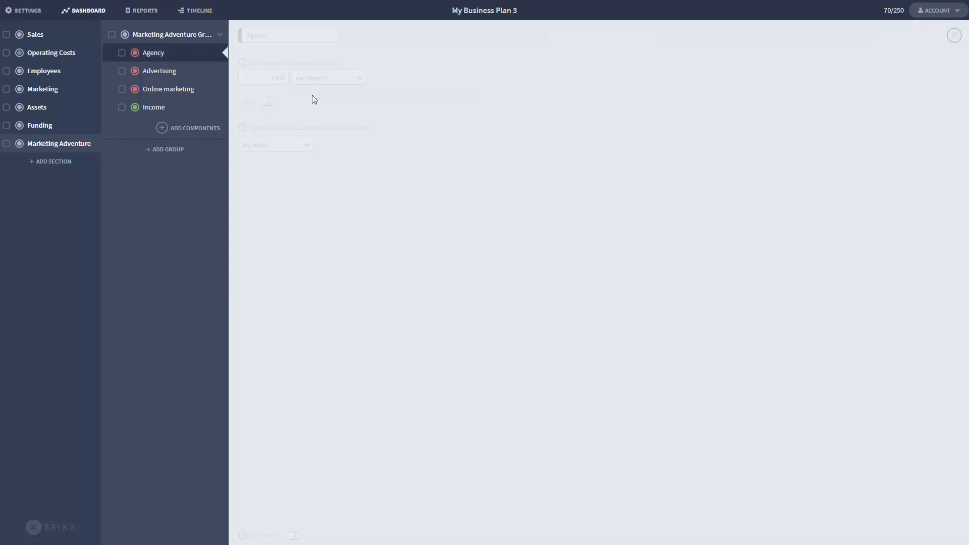
{"action": "left_click", "coordinate": [197, 11]}
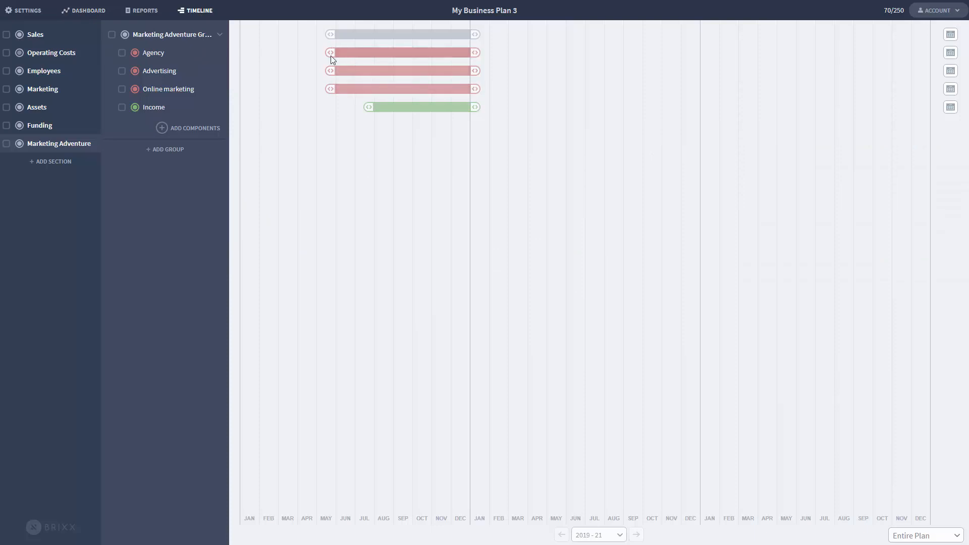
Check the costs and final cash for 2019 on the dashboard after the earlier cost start
{"action": "left_click", "coordinate": [90, 11]}
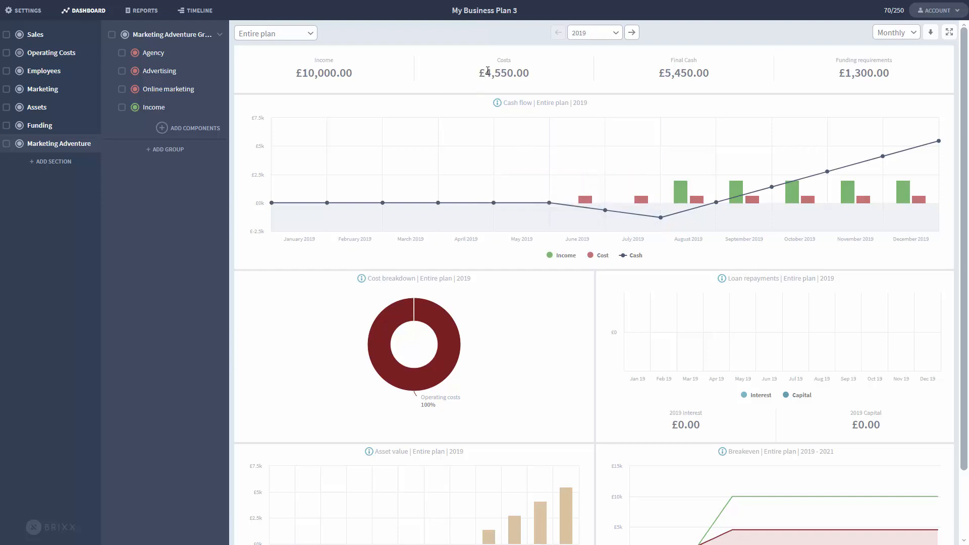
{"action": "left_click_drag", "start_coordinate": [488, 71], "coordinate": [542, 78]}
{"action": "left_click", "coordinate": [666, 75]}
{"action": "left_click_drag", "start_coordinate": [668, 75], "coordinate": [725, 81]}
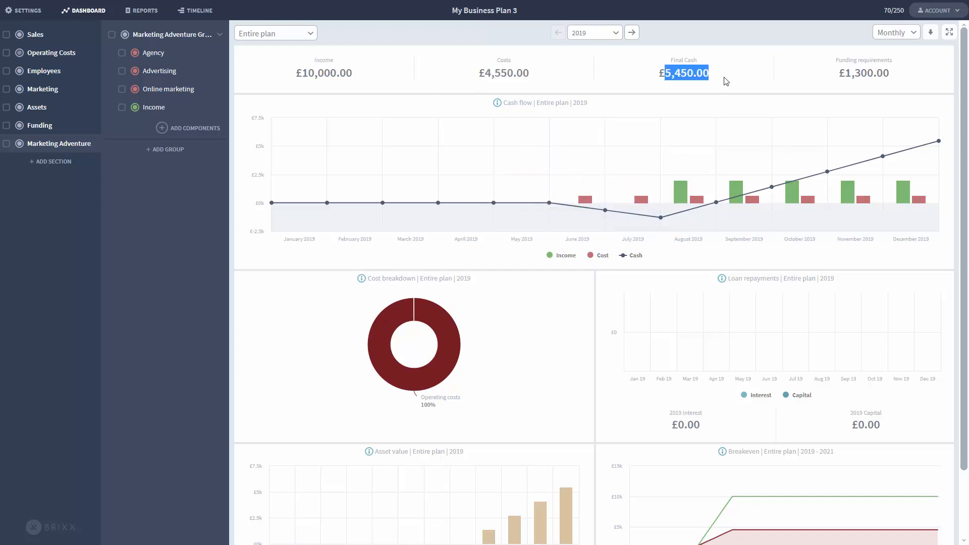
{"action": "left_click", "coordinate": [759, 87]}
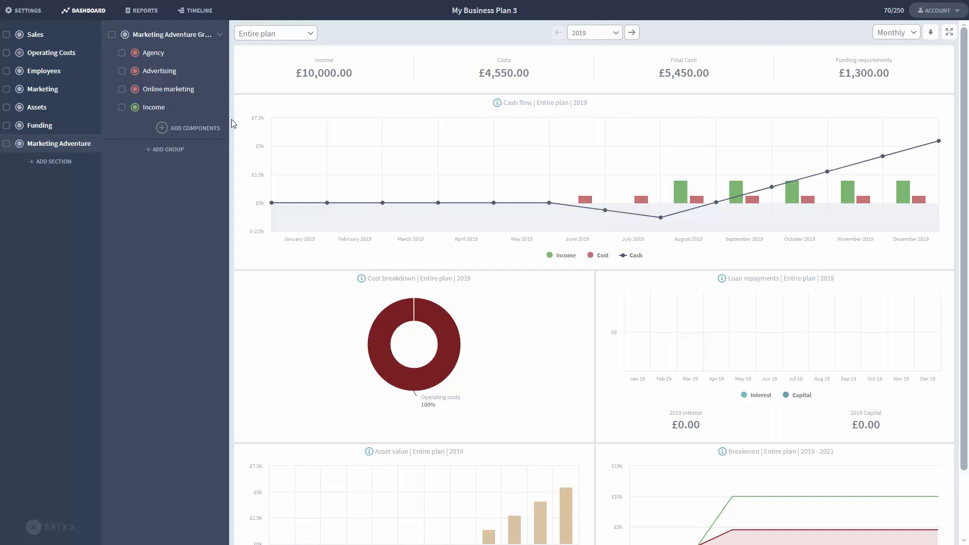
Shorten the Marketing Adventure Group to end in August 2019 on the timeline and duplicate it with its four components
{"action": "left_click", "coordinate": [201, 12]}
{"action": "left_click_drag", "start_coordinate": [475, 34], "coordinate": [399, 35]}
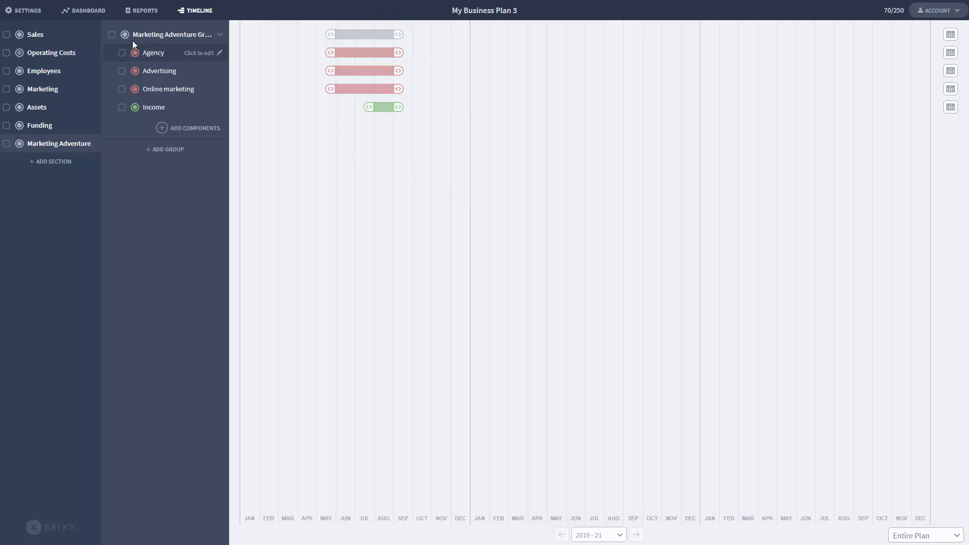
{"action": "left_click", "coordinate": [112, 35]}
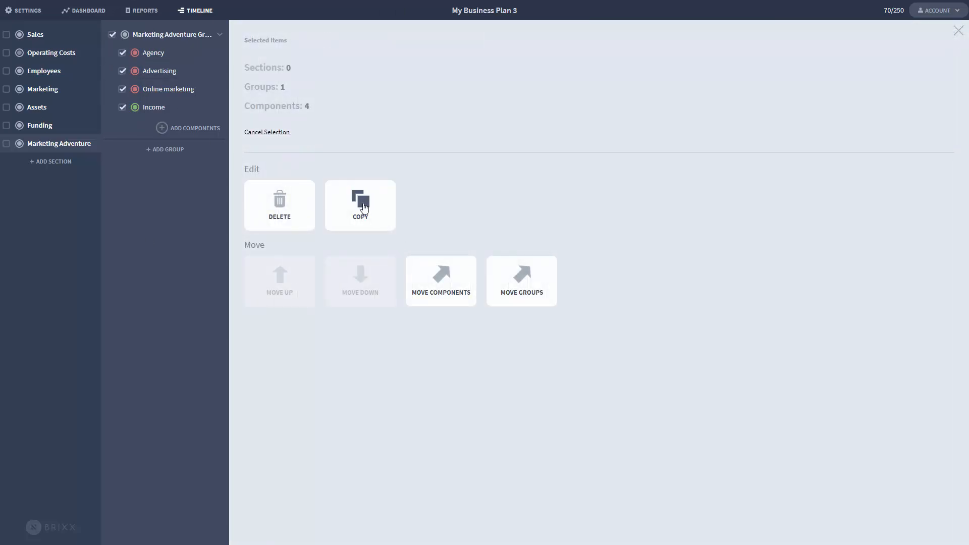
{"action": "left_click", "coordinate": [361, 207]}
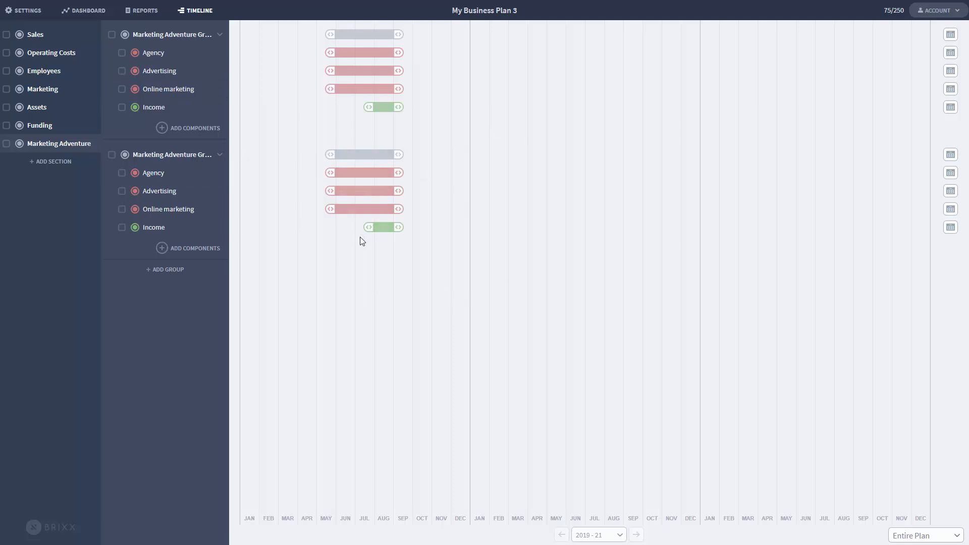
Start the copied group's Income in June 2019 and switch off the original group to compare the scenario on the dashboard
{"action": "left_click_drag", "start_coordinate": [370, 227], "coordinate": [341, 256]}
{"action": "left_click", "coordinate": [91, 12]}
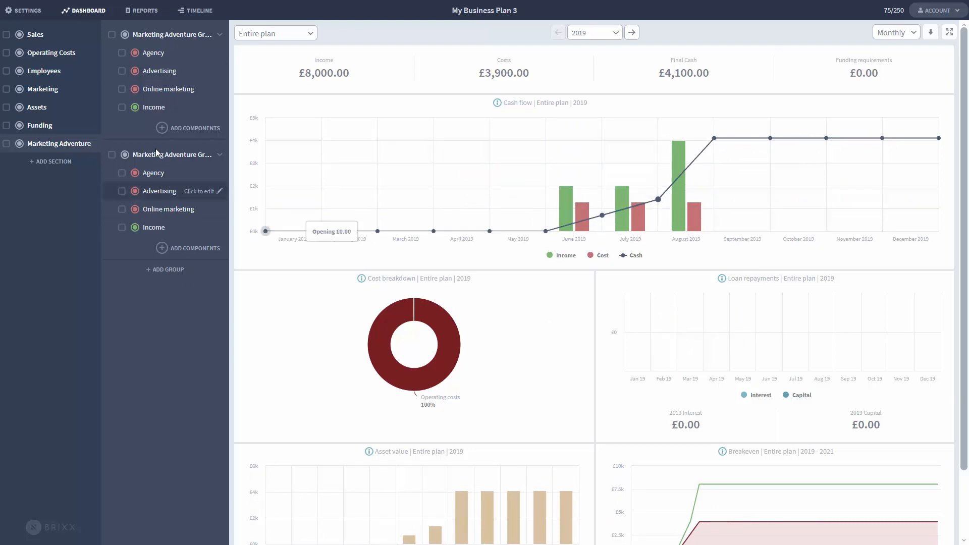
{"action": "left_click", "coordinate": [125, 34]}
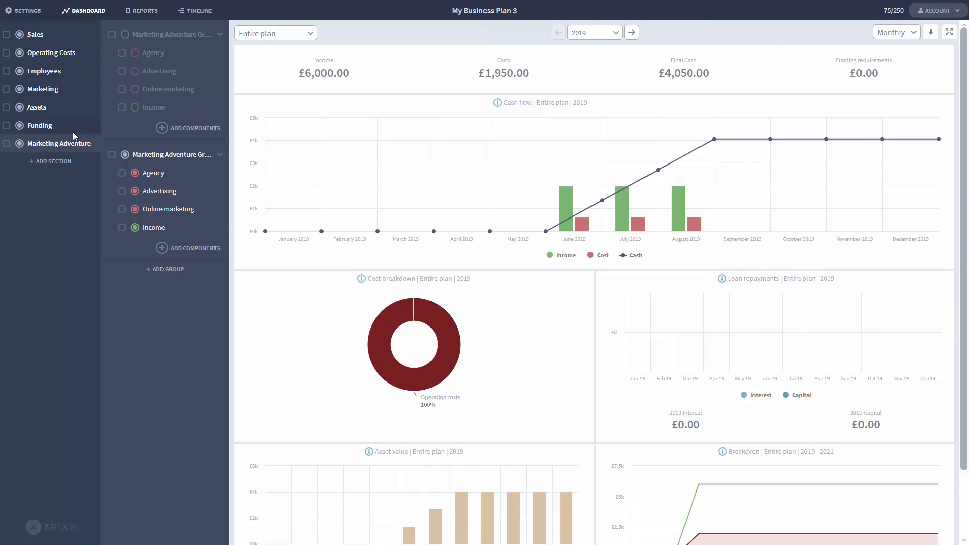
Look through the Marketing, Employees, Operating Costs and Sales sections, then return to Marketing Adventure and examine its cash flow chart
{"action": "left_click", "coordinate": [57, 92]}
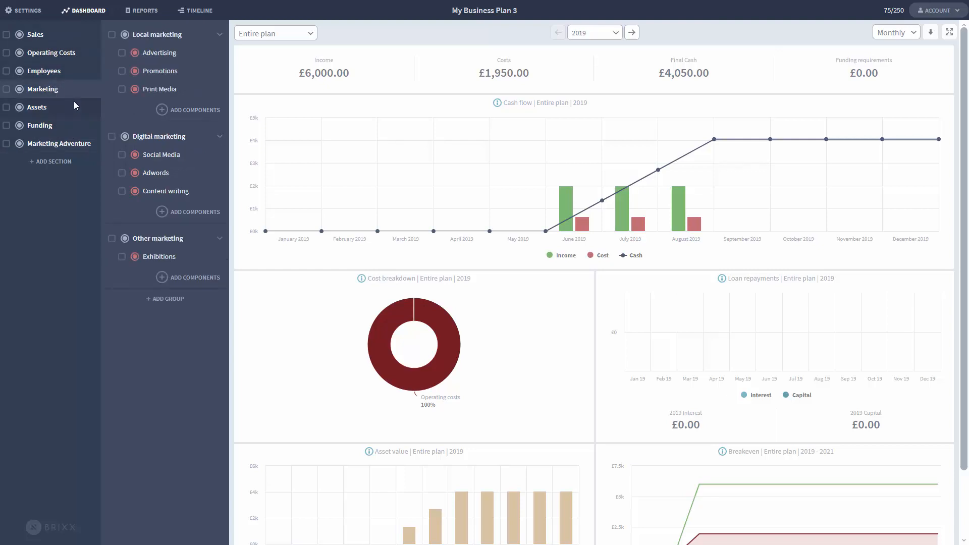
{"action": "left_click", "coordinate": [68, 72]}
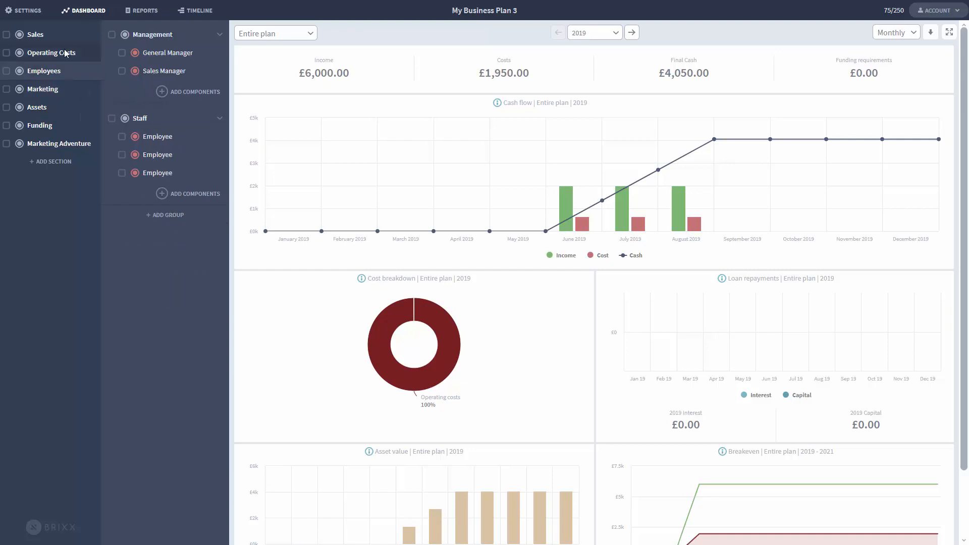
{"action": "left_click", "coordinate": [56, 94]}
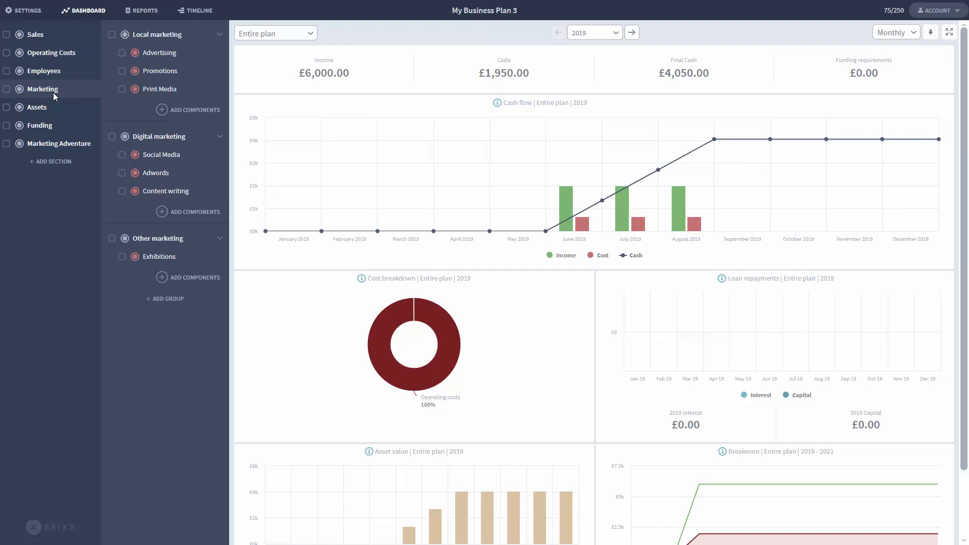
{"action": "left_click", "coordinate": [61, 59]}
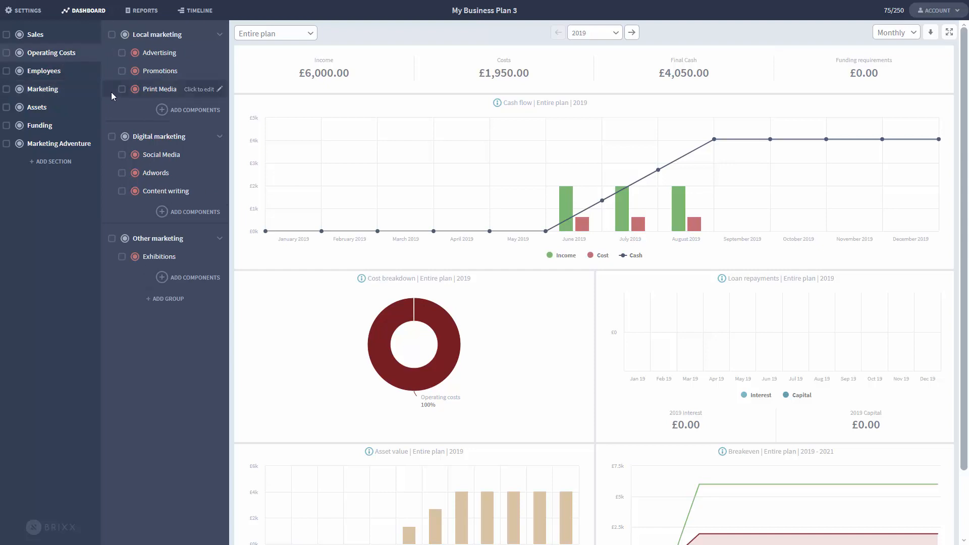
{"action": "left_click", "coordinate": [50, 35]}
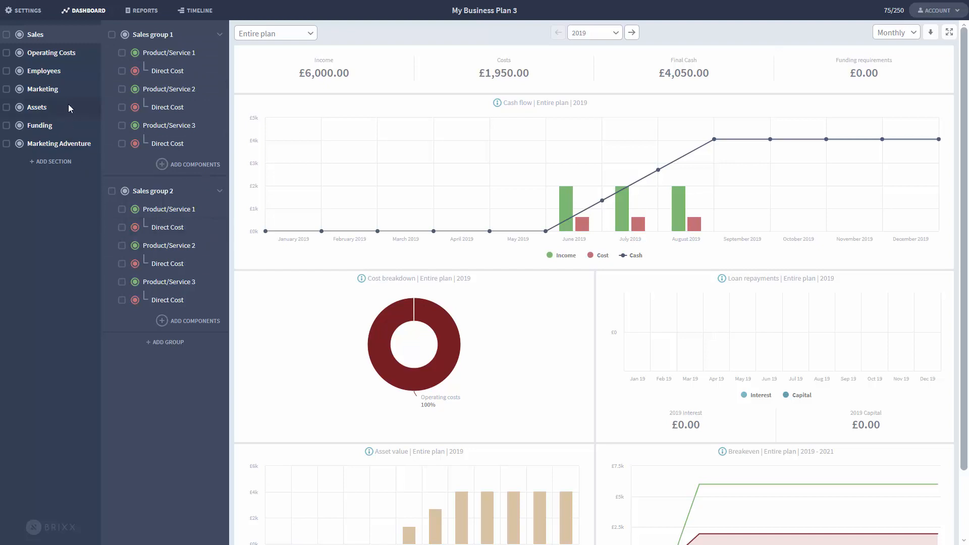
{"action": "left_click", "coordinate": [66, 140]}
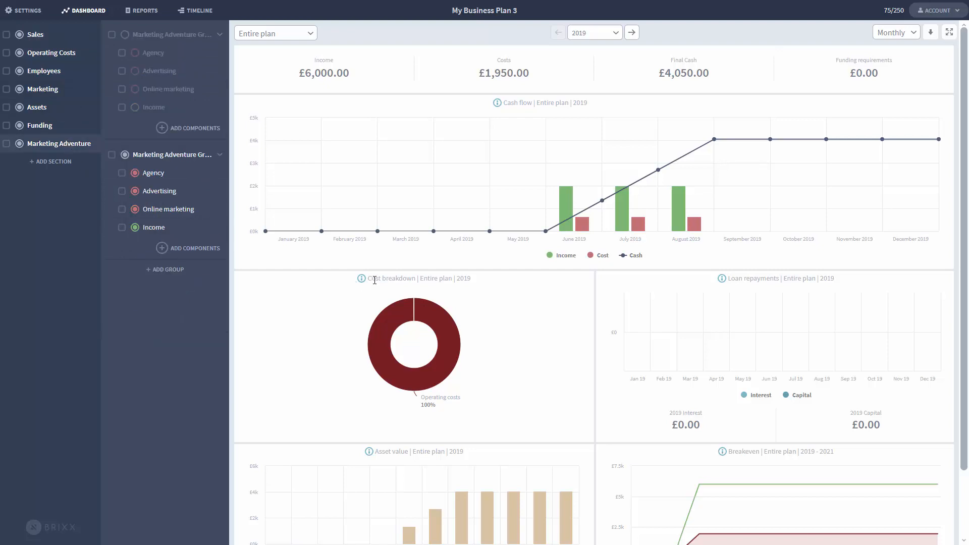
{"action": "mouse_move", "coordinate": [566, 195]}
Switch off the copied Marketing Adventure group and switch the original group back on to compare its dashboard
{"action": "left_click", "coordinate": [112, 34]}
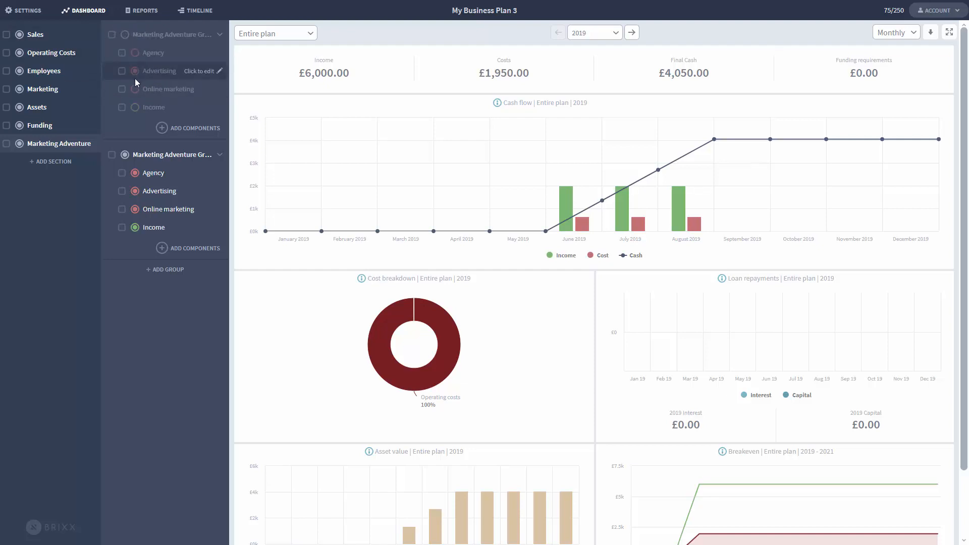
{"action": "left_click", "coordinate": [111, 34]}
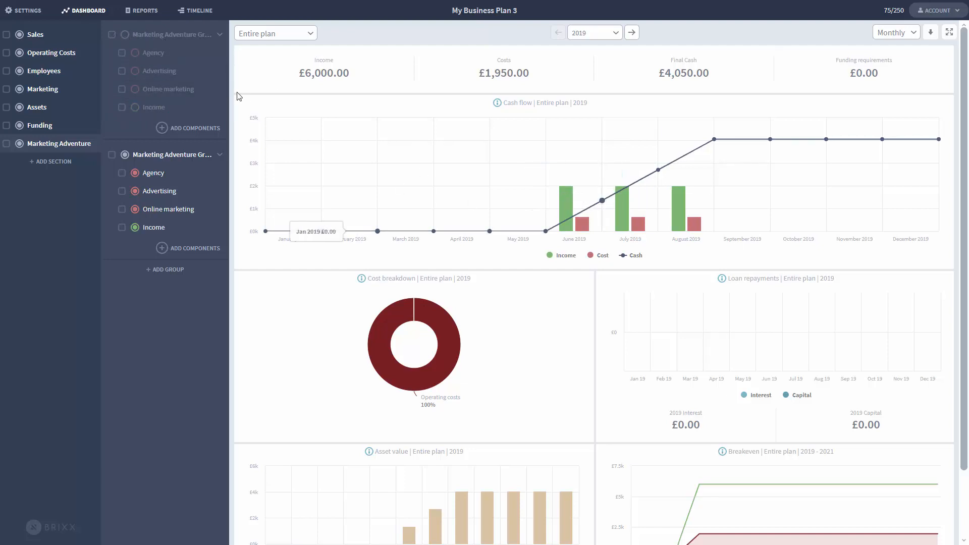
{"action": "left_click", "coordinate": [126, 156]}
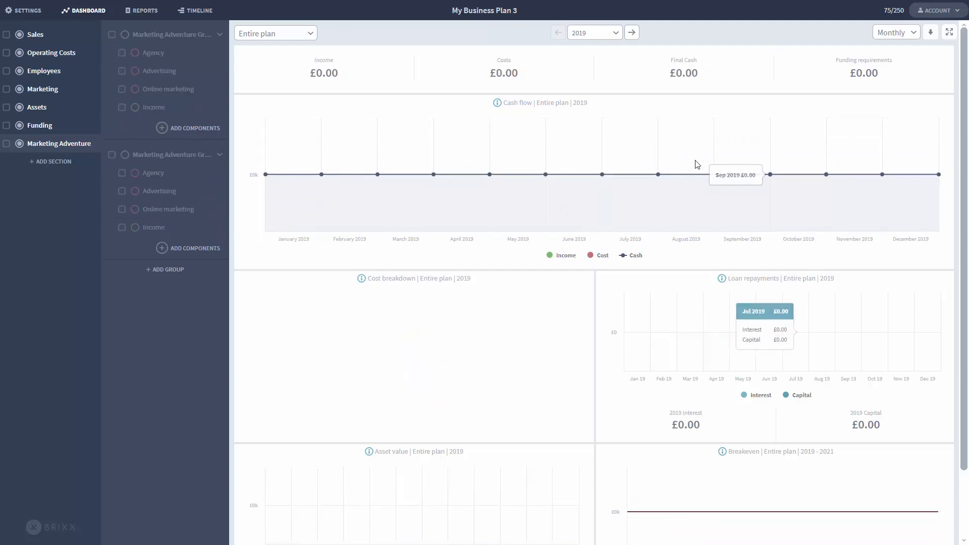
{"action": "left_click", "coordinate": [133, 36]}
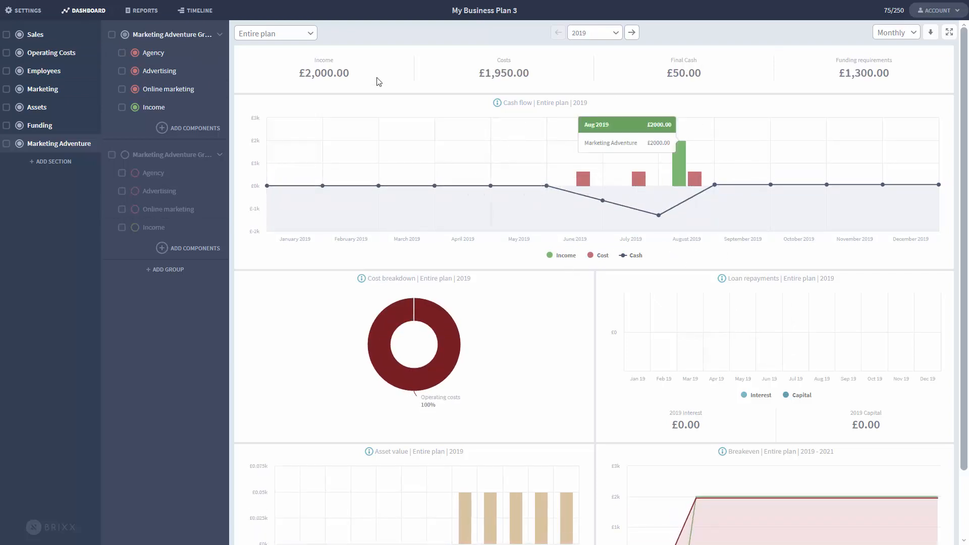
Shift the original Marketing Adventure Group to November 2019 through January 2020 on the timeline and duplicate it with its components
{"action": "left_click", "coordinate": [207, 14]}
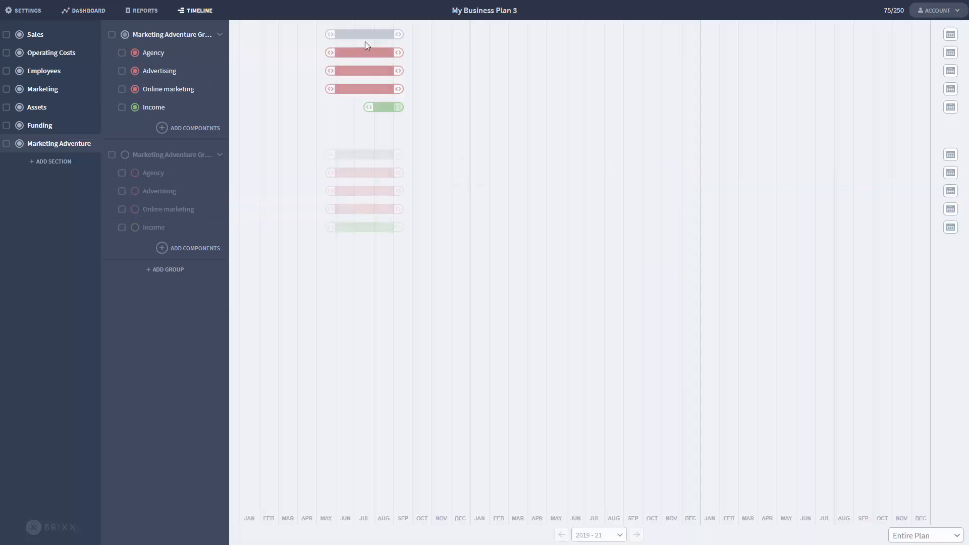
{"action": "left_click_drag", "start_coordinate": [358, 36], "coordinate": [453, 38]}
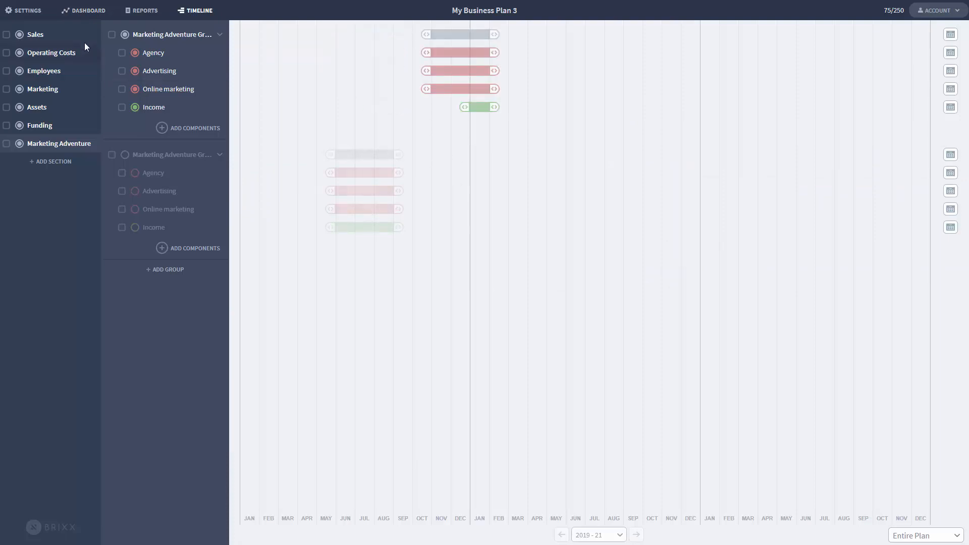
{"action": "left_click", "coordinate": [360, 202]}
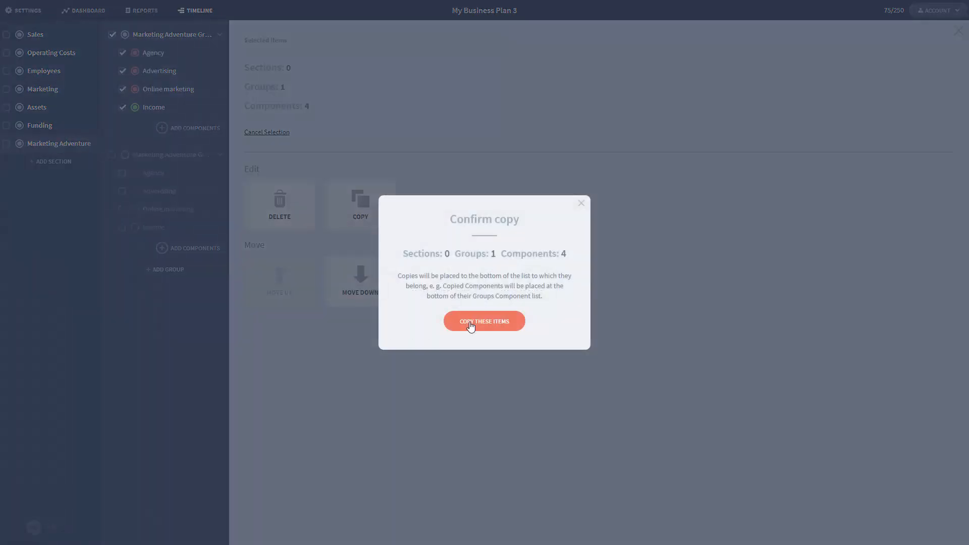
{"action": "left_click", "coordinate": [484, 322]}
Move the newest group copy to May through July 2020 on the timeline and switch it off
{"action": "left_click_drag", "start_coordinate": [462, 272], "coordinate": [593, 274]}
{"action": "left_click", "coordinate": [130, 275]}
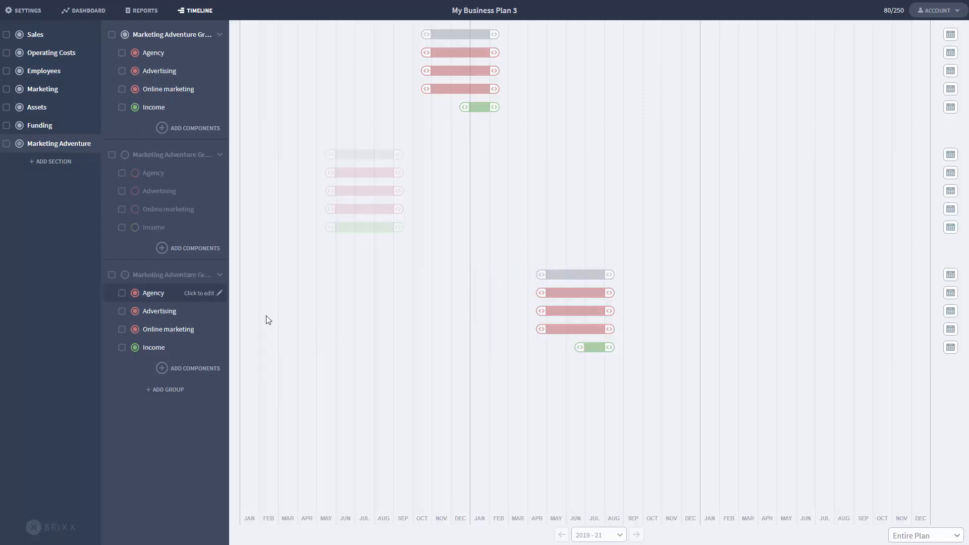
Check the dashboard, and examine the monthly cashflow report for 2019 - 21 around the turn of 2020
{"action": "left_click", "coordinate": [86, 10]}
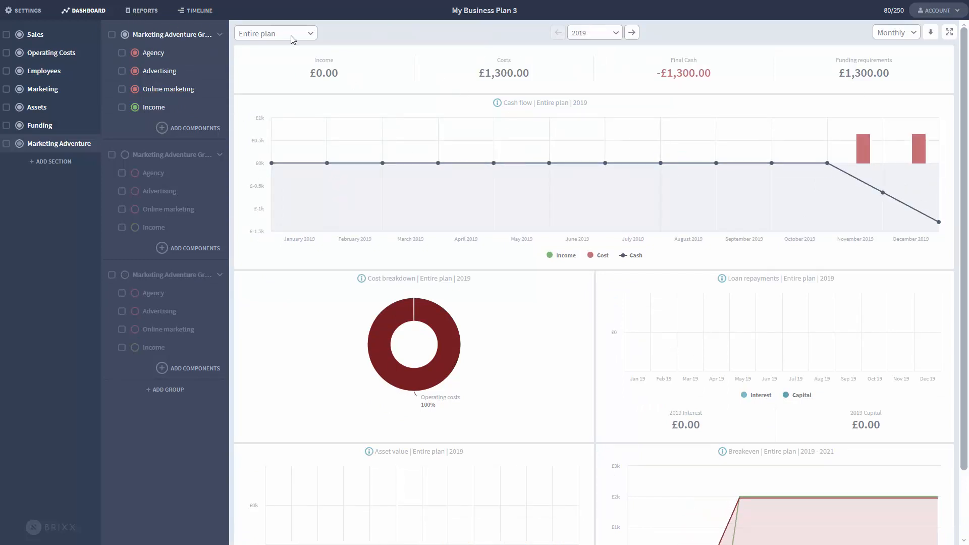
{"action": "left_click", "coordinate": [149, 17]}
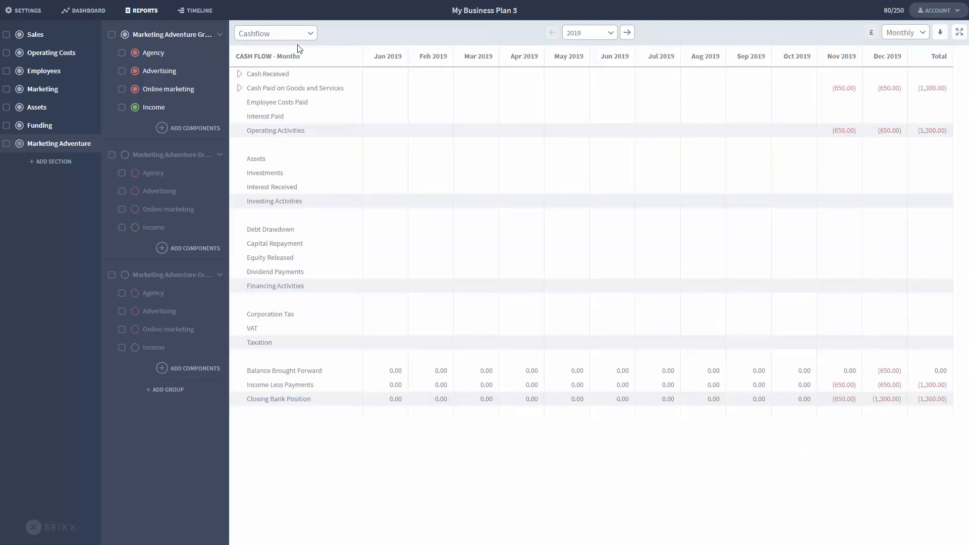
{"action": "left_click", "coordinate": [588, 33]}
{"action": "left_click", "coordinate": [604, 92]}
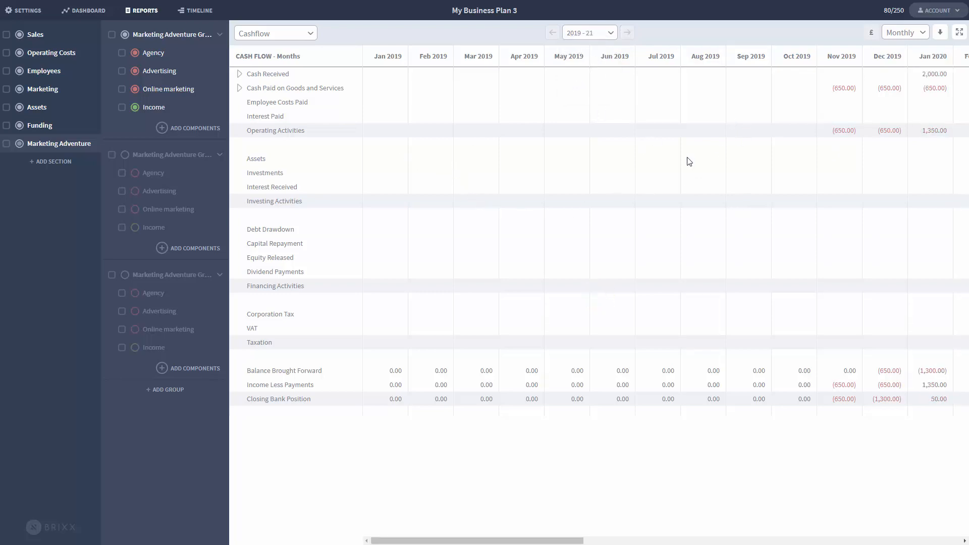
{"action": "left_click_drag", "start_coordinate": [419, 540], "coordinate": [539, 540]}
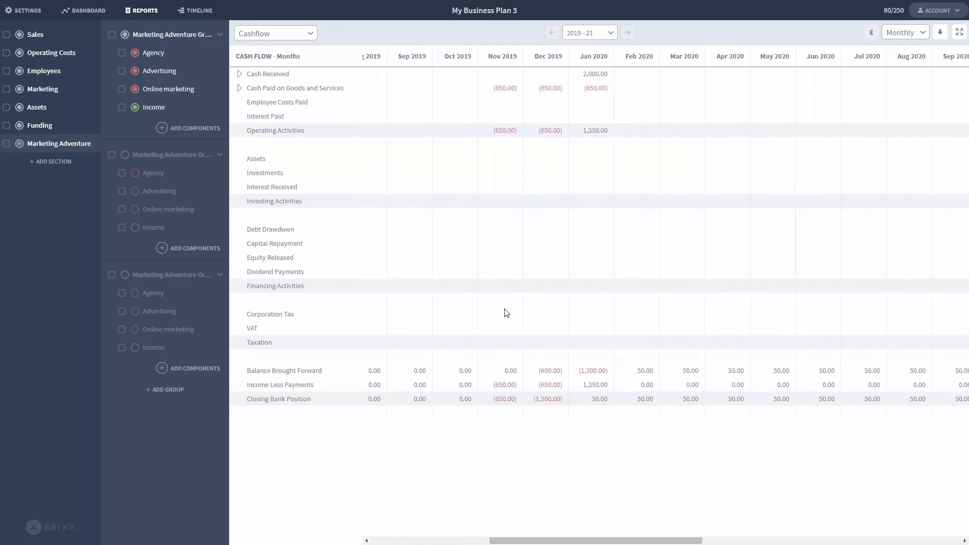
Shift the original Marketing Adventure Group to February through April 2020 on the timeline
{"action": "left_click", "coordinate": [203, 13]}
{"action": "left_click_drag", "start_coordinate": [493, 40], "coordinate": [521, 43]}
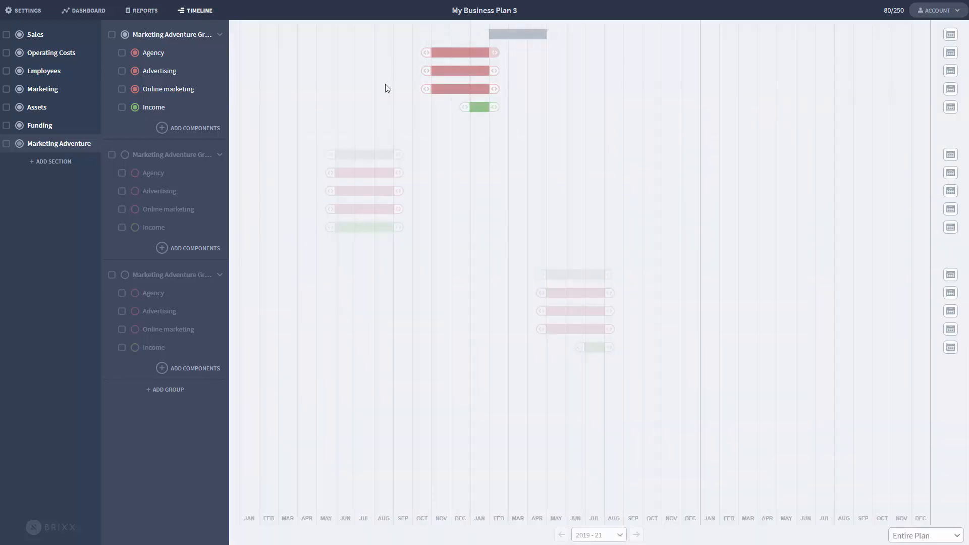
Examine the monthly cashflow report around early 2020, and view the entire-plan dashboard for 2019 - 21
{"action": "left_click", "coordinate": [150, 14]}
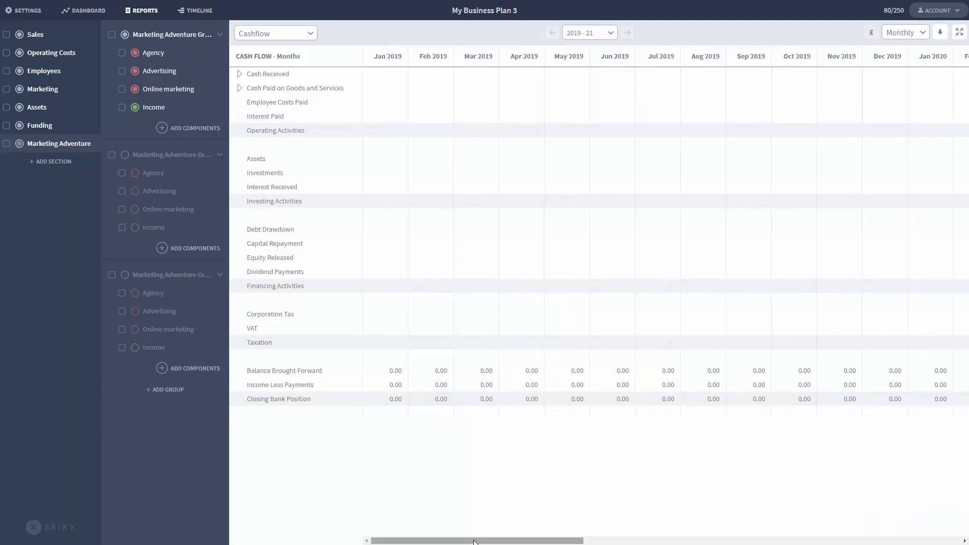
{"action": "left_click_drag", "start_coordinate": [468, 540], "coordinate": [632, 523]}
{"action": "right_click", "coordinate": [632, 523]}
{"action": "left_click", "coordinate": [516, 191]}
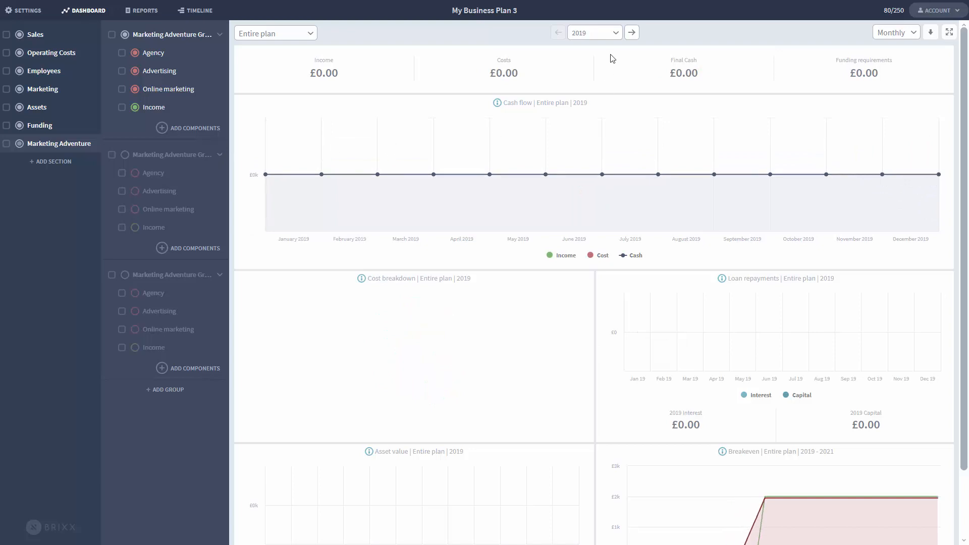
{"action": "left_click", "coordinate": [603, 33]}
{"action": "left_click", "coordinate": [599, 87]}
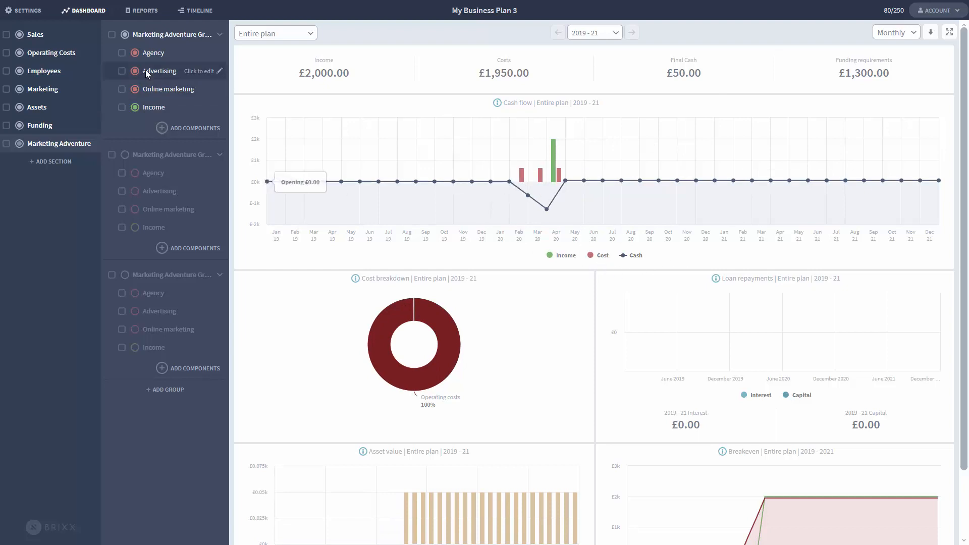
Enter a single monthly income forecast for Product/Service 1 in Sales group 1 in place of the table, and save it
{"action": "left_click", "coordinate": [53, 35]}
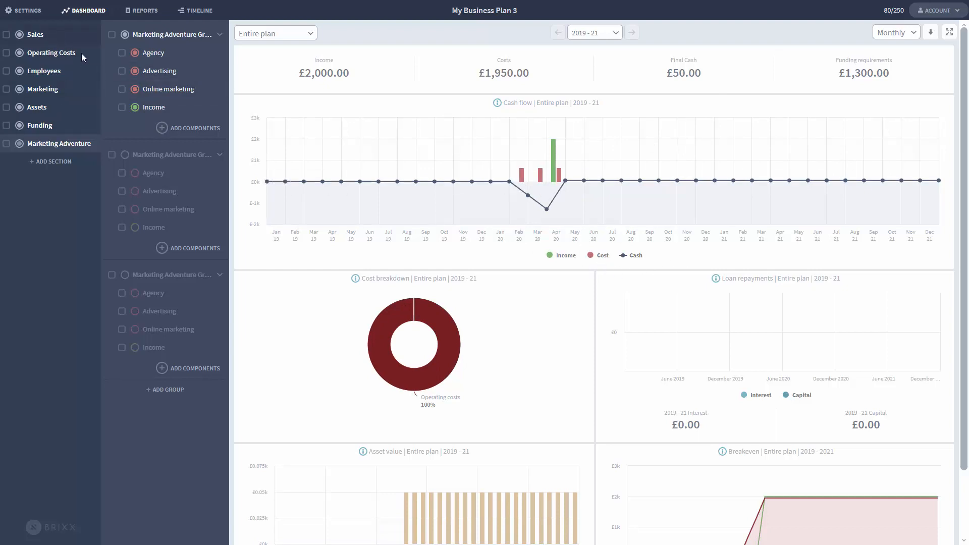
{"action": "left_click", "coordinate": [188, 53]}
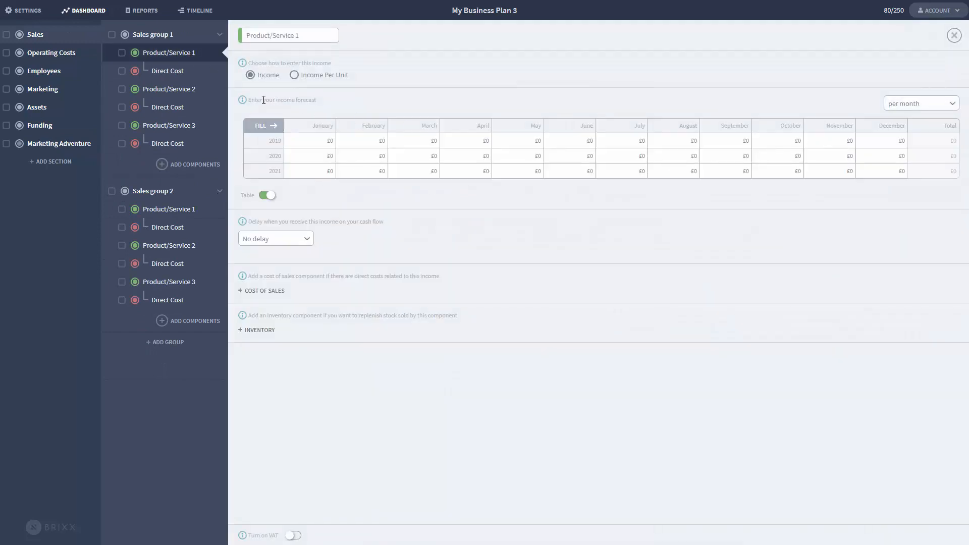
{"action": "left_click", "coordinate": [266, 195]}
{"action": "left_click", "coordinate": [265, 114]}
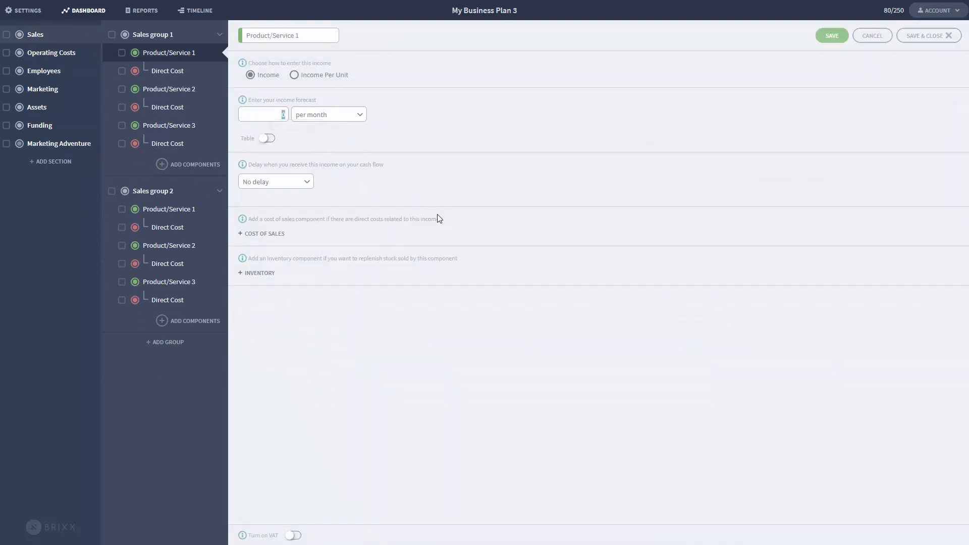
{"action": "left_click", "coordinate": [928, 35]}
Fill the monthly income table of Product/Service 2 in Sales group 1 with £2000 growing by 2 percent, and save it
{"action": "left_click", "coordinate": [169, 89]}
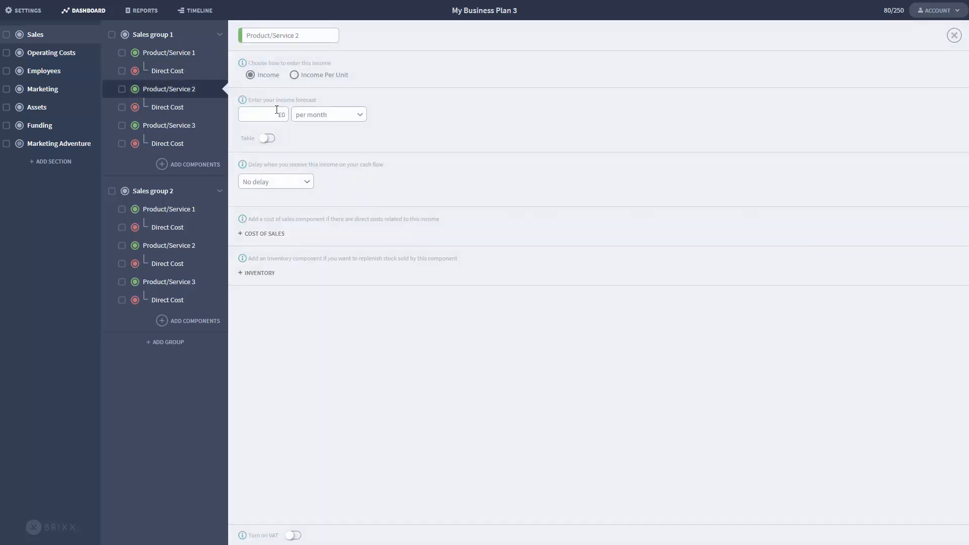
{"action": "left_click", "coordinate": [267, 134]}
{"action": "left_click", "coordinate": [263, 126]}
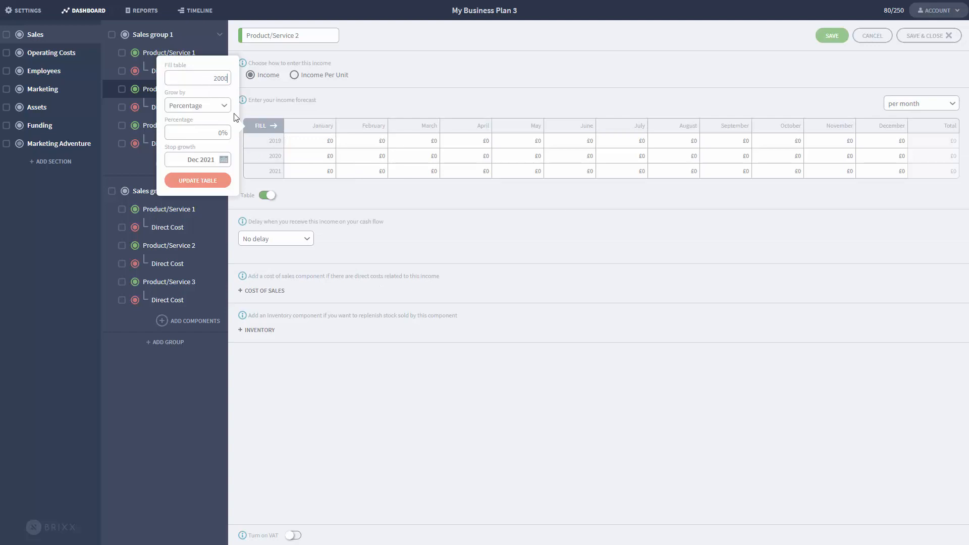
{"action": "left_click", "coordinate": [225, 129]}
{"action": "type", "text": "2"}
{"action": "left_click", "coordinate": [215, 182]}
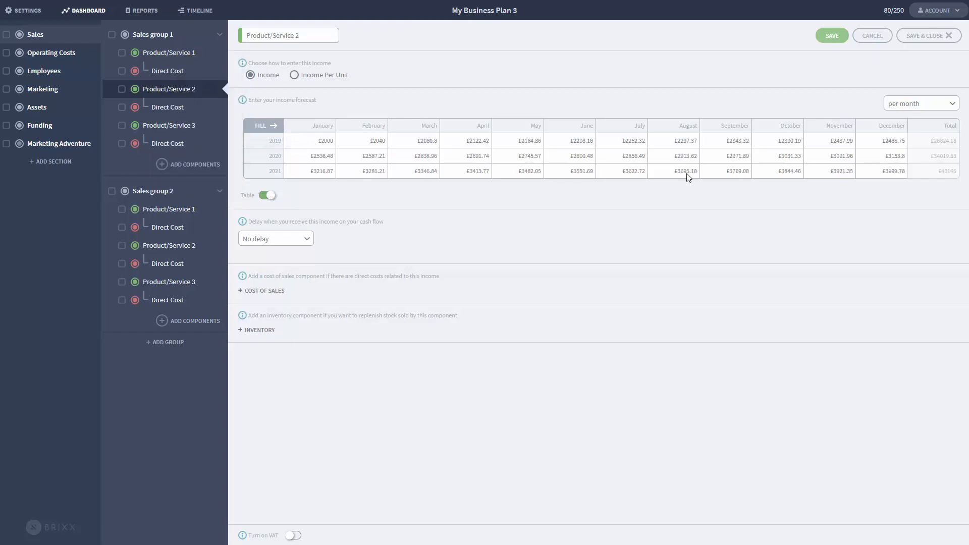
{"action": "left_click", "coordinate": [925, 36]}
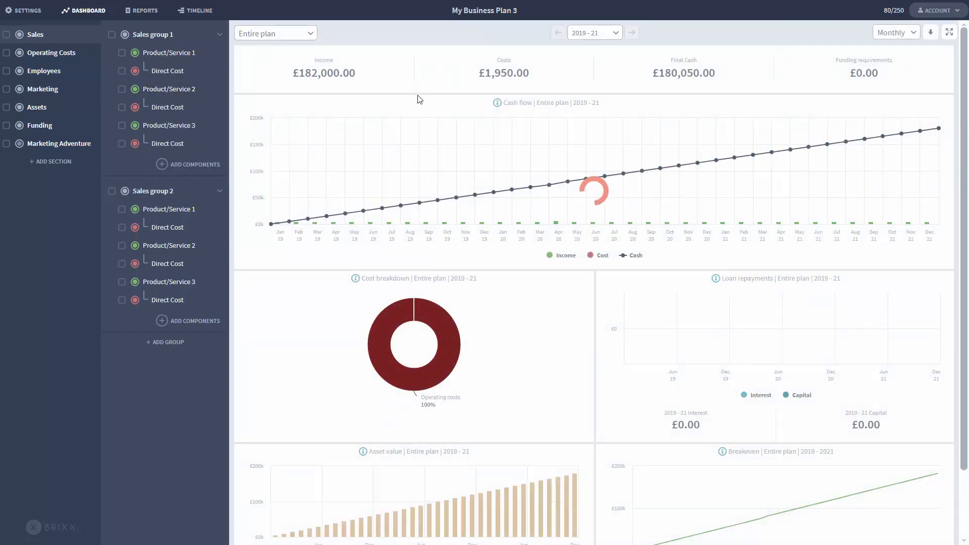
Set the Business Rates cost under Operating Costs to £2000 per month and save it
{"action": "left_click", "coordinate": [65, 58]}
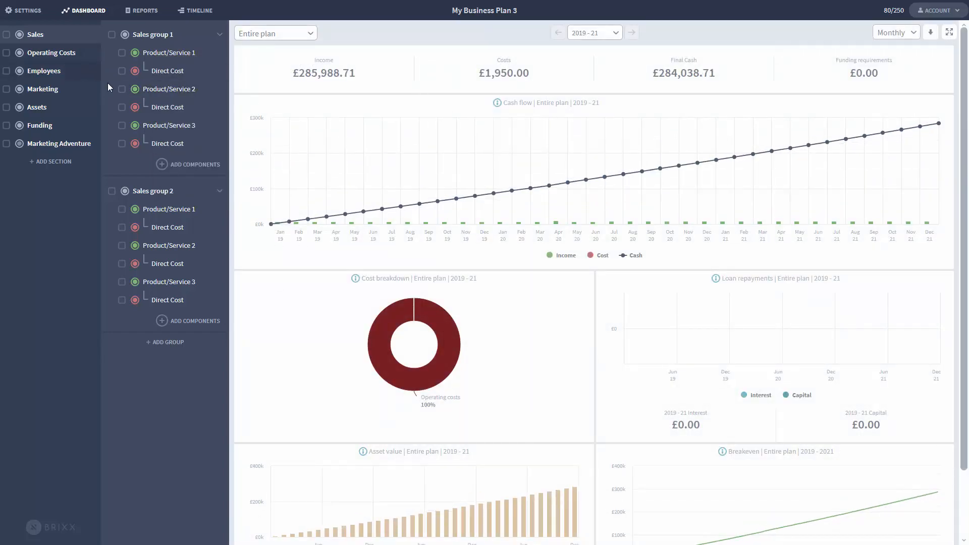
{"action": "left_click", "coordinate": [172, 70]}
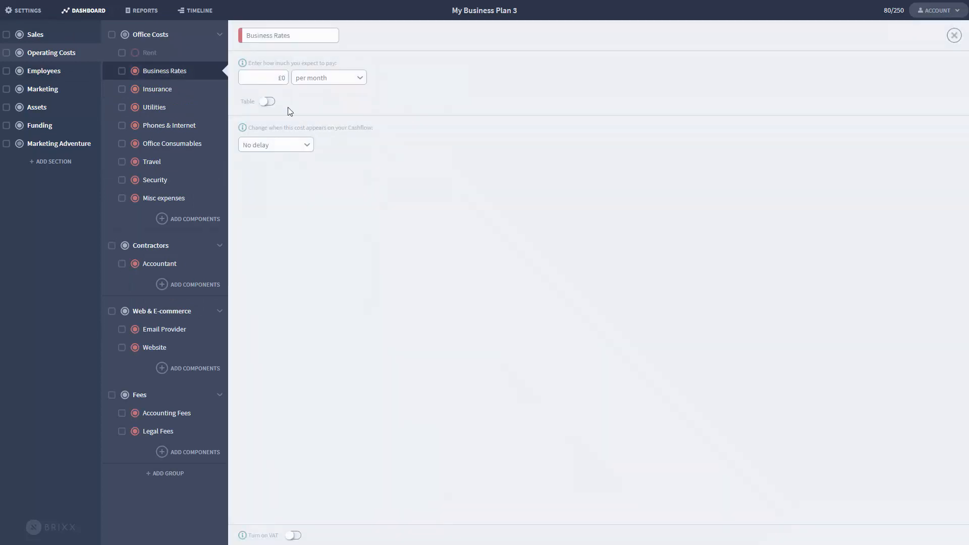
{"action": "type", "text": "20"}
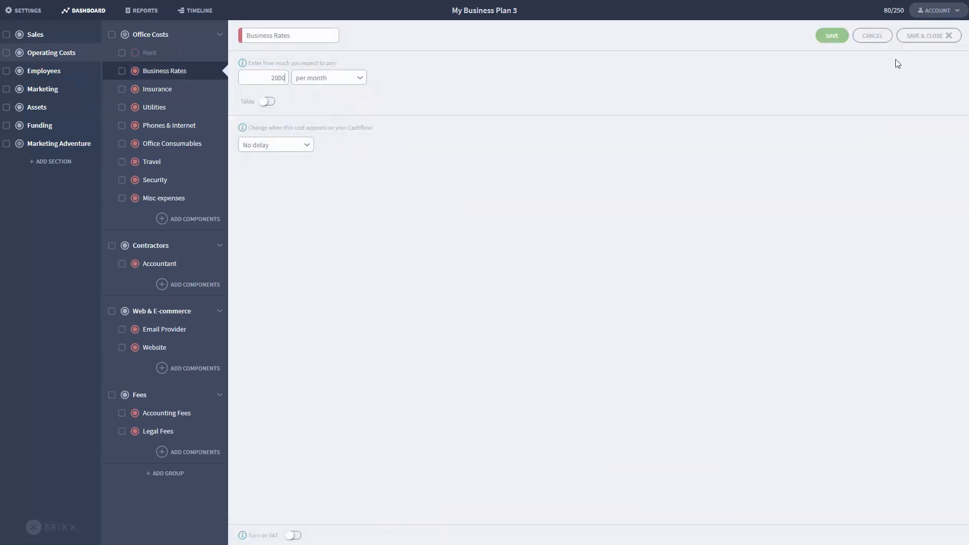
{"action": "type", "text": "00"}
{"action": "left_click", "coordinate": [911, 36]}
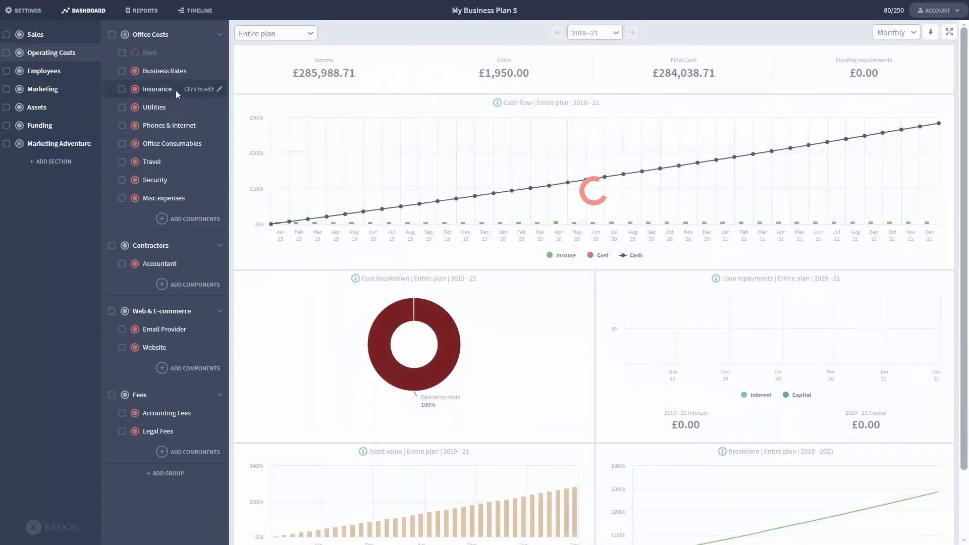
Enter the Insurance cost in the Office Costs group as a per quarter payment and save it
{"action": "left_click", "coordinate": [175, 90]}
{"action": "left_click", "coordinate": [340, 78]}
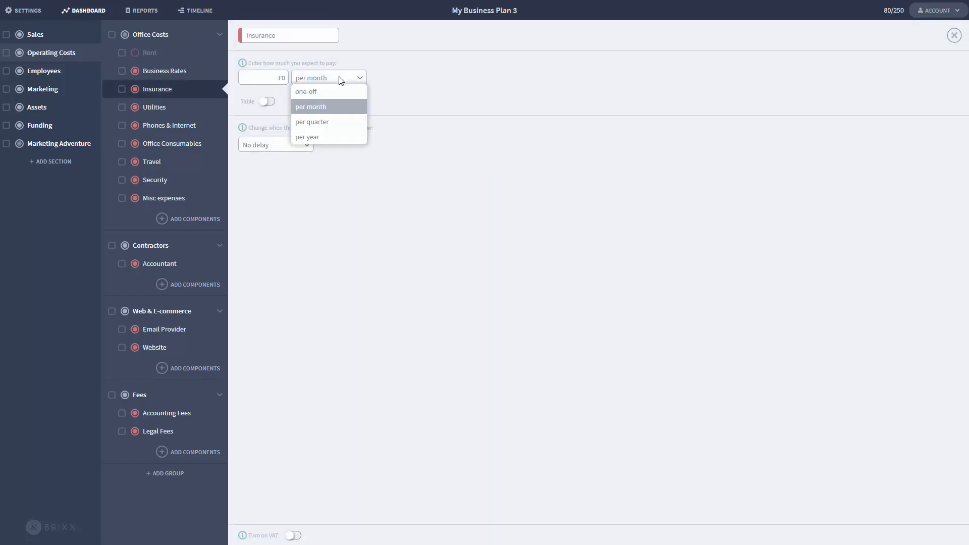
{"action": "left_click", "coordinate": [354, 121]}
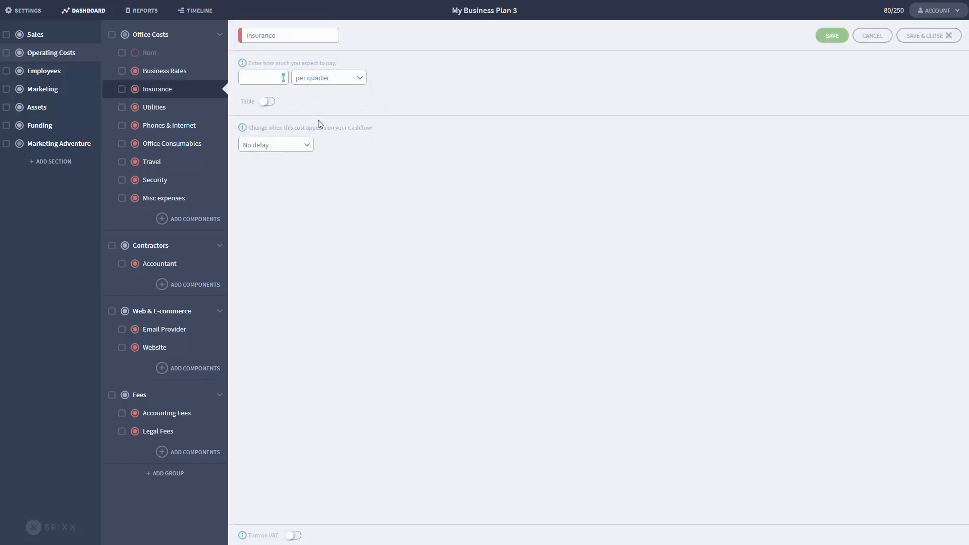
{"action": "left_click", "coordinate": [931, 36]}
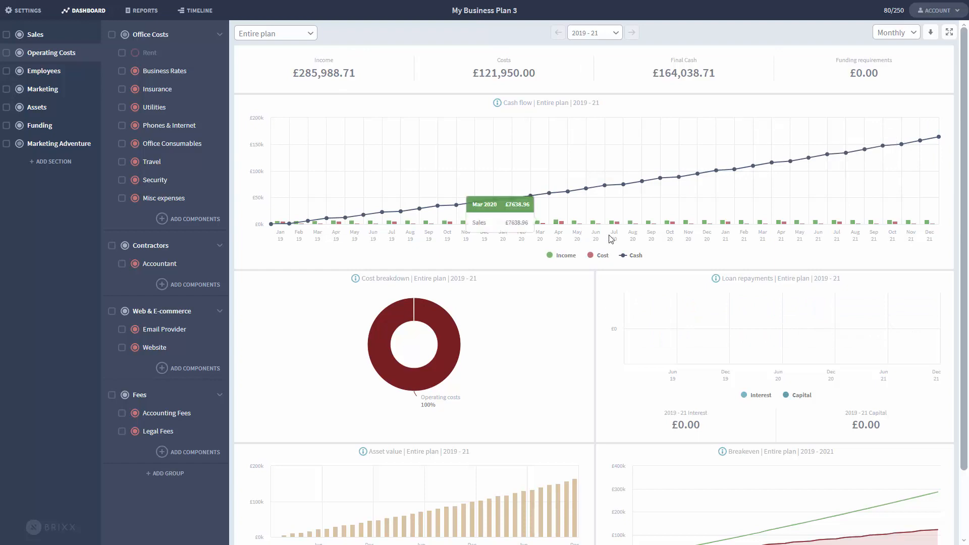
Hide the cash line on the cash flow chart and restrict the dashboard to the Marketing Adventure section
{"action": "left_click", "coordinate": [635, 256]}
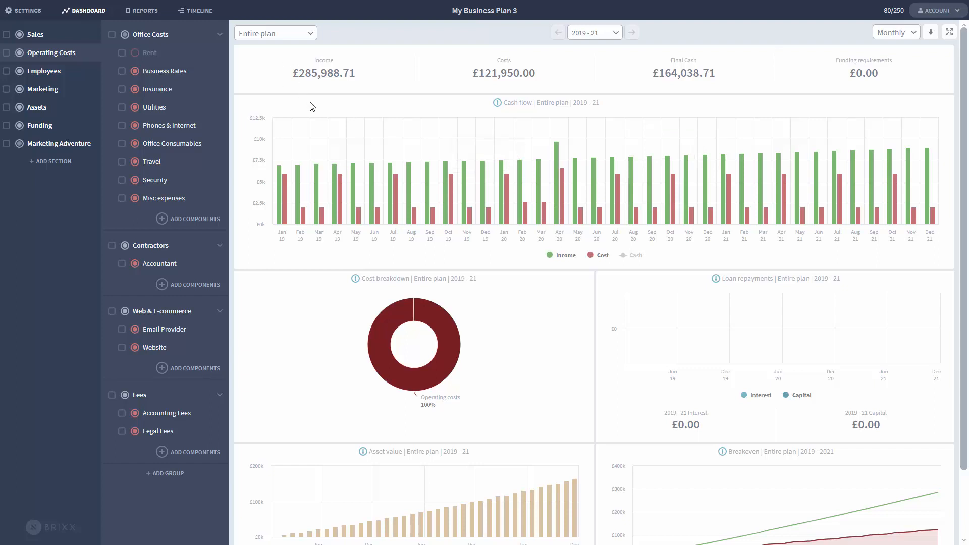
{"action": "left_click", "coordinate": [78, 143]}
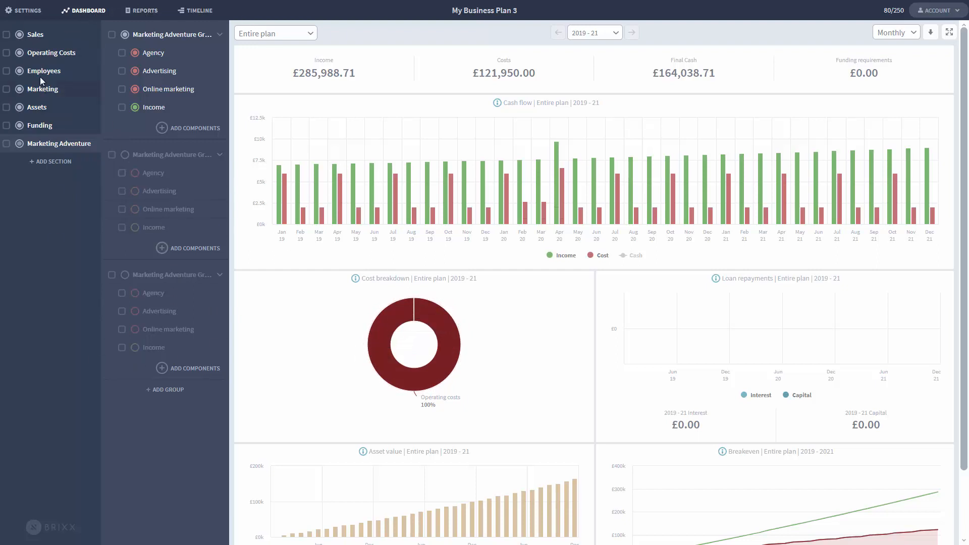
{"action": "mouse_move", "coordinate": [463, 170]}
{"action": "left_click", "coordinate": [300, 35]}
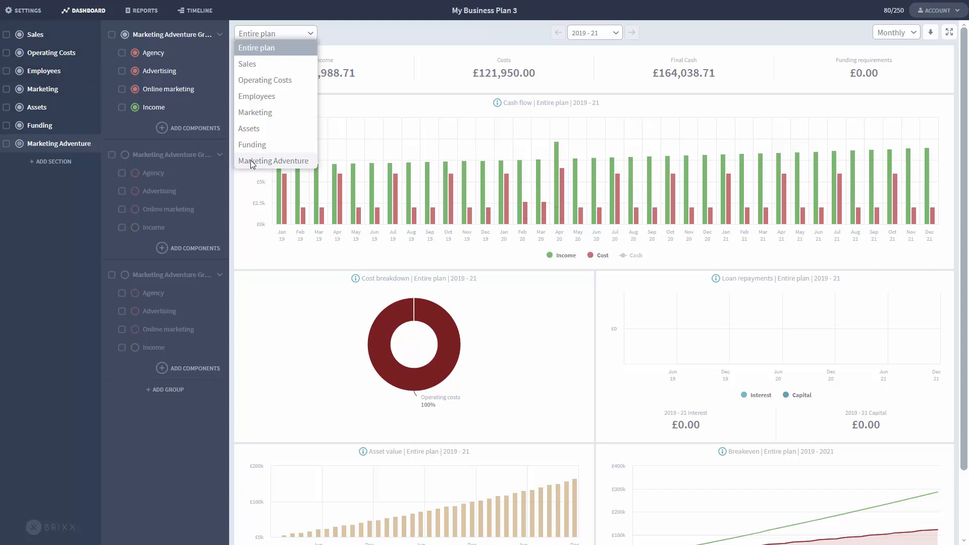
{"action": "left_click", "coordinate": [275, 161]}
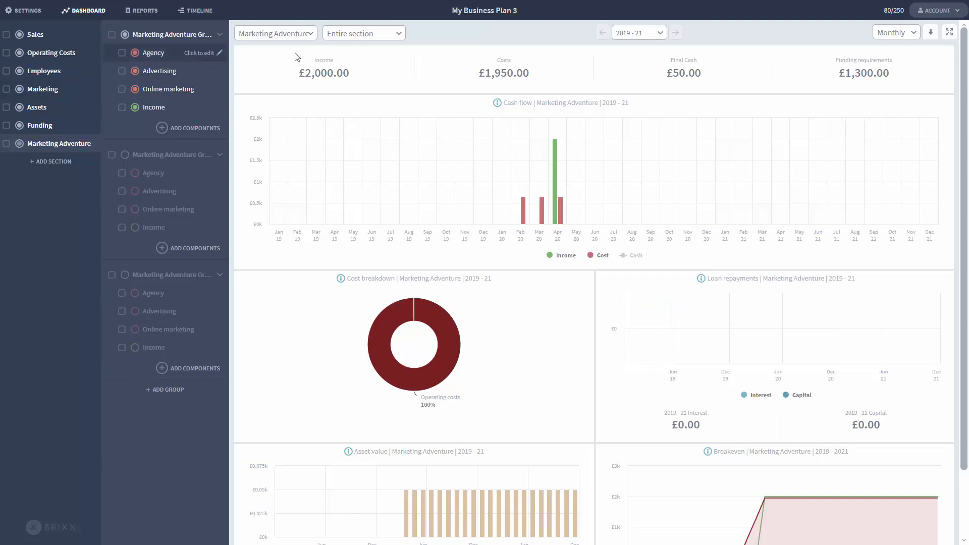
Compare the dashboard of the entire plan with that of the Marketing Adventure section
{"action": "left_click", "coordinate": [291, 34]}
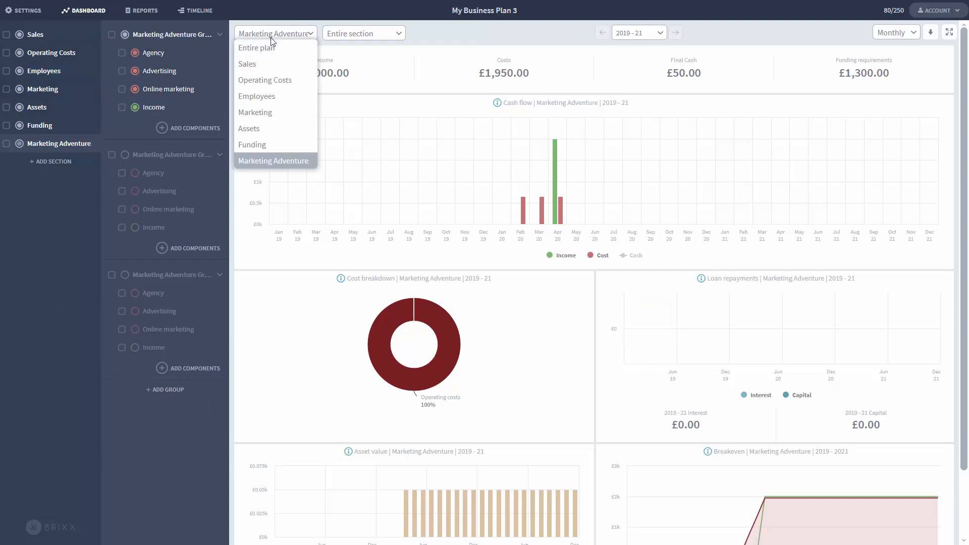
{"action": "left_click", "coordinate": [272, 46]}
{"action": "left_click", "coordinate": [279, 36]}
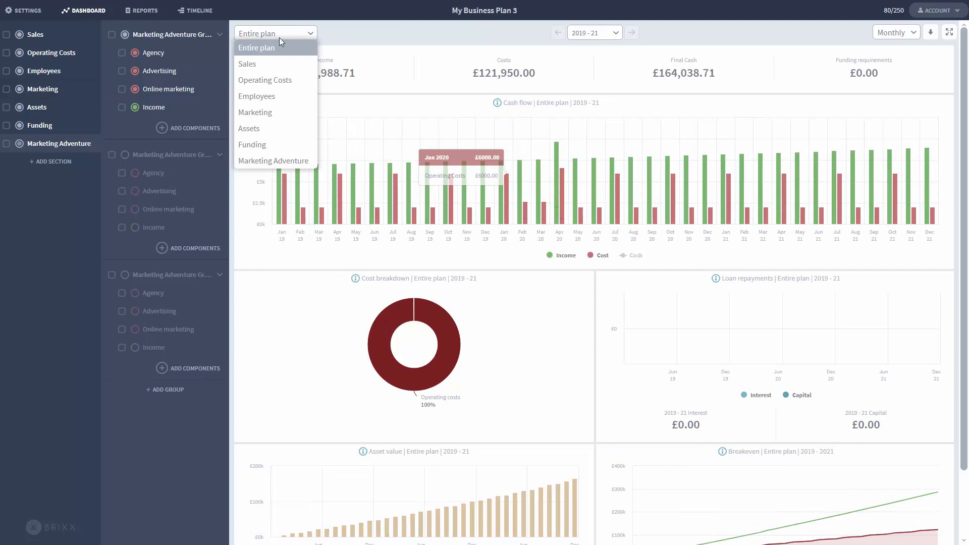
{"action": "left_click", "coordinate": [280, 159]}
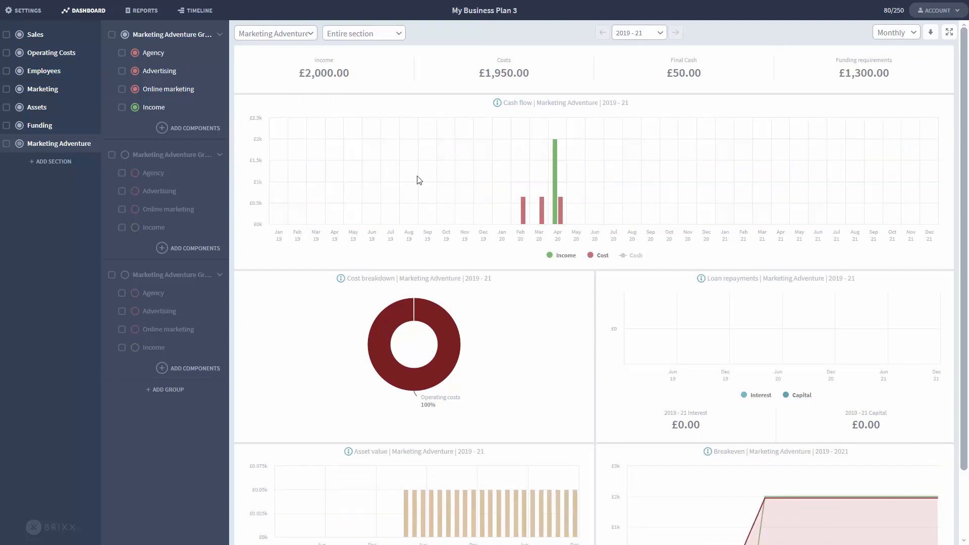
Compare scenarios on the entire-plan dashboard by switching from the first Marketing Adventure group to the second and on to the third
{"action": "left_click", "coordinate": [124, 33]}
{"action": "left_click", "coordinate": [123, 154]}
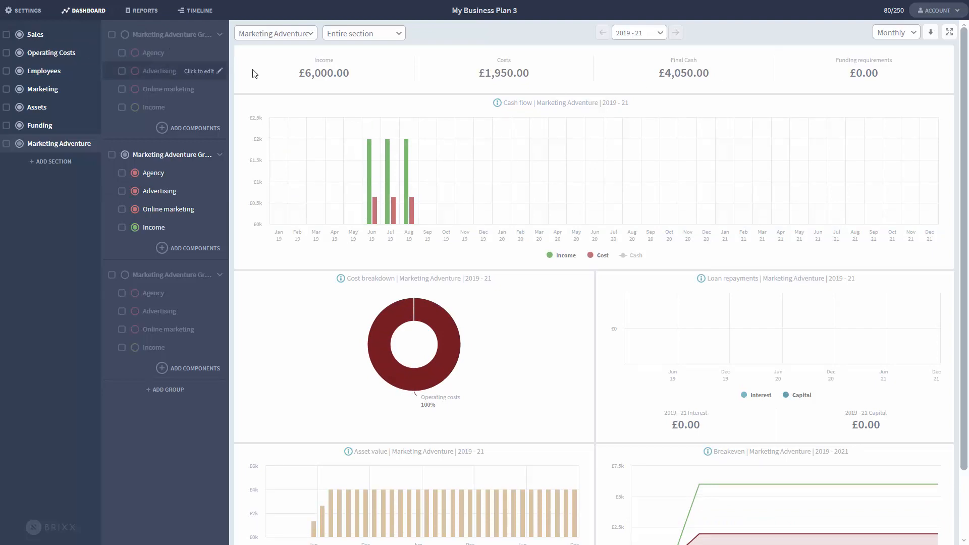
{"action": "left_click", "coordinate": [291, 34]}
{"action": "left_click", "coordinate": [267, 47]}
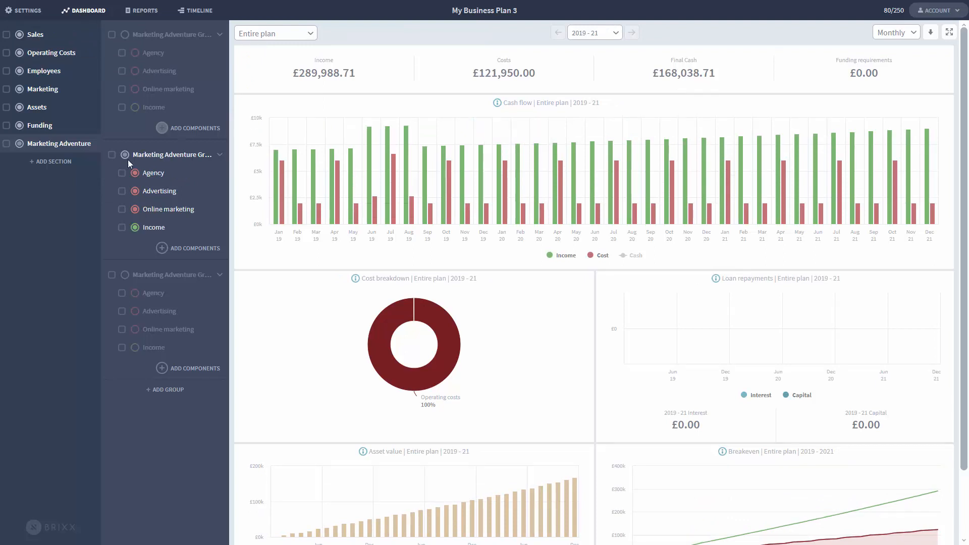
{"action": "left_click", "coordinate": [125, 274]}
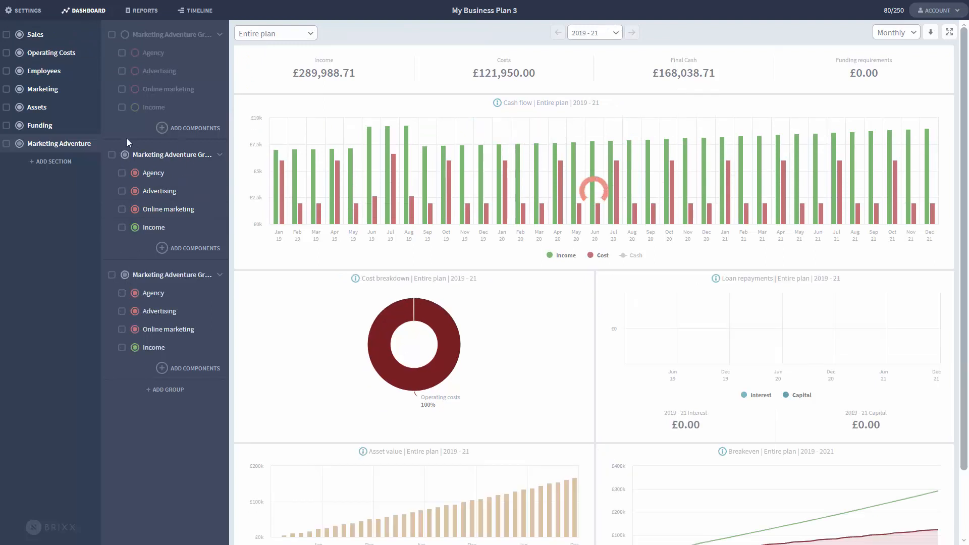
{"action": "left_click", "coordinate": [126, 155]}
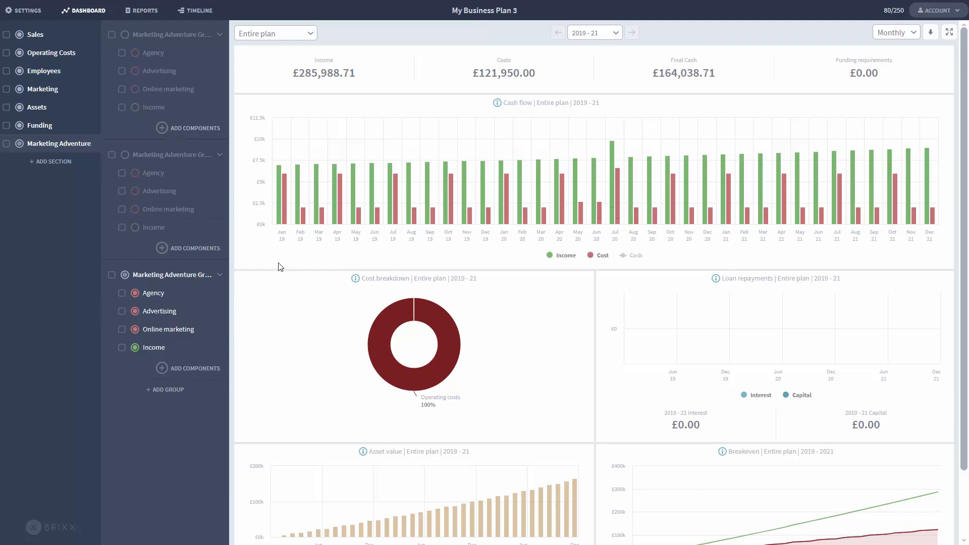
Extend and shift the third Marketing Adventure group on the timeline to run from October 2019 to May 2021
{"action": "left_click", "coordinate": [198, 10]}
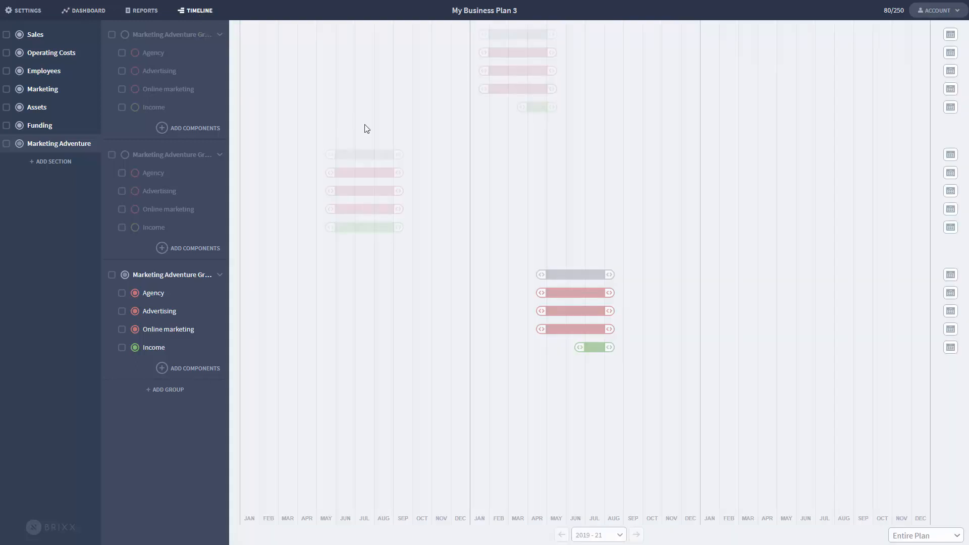
{"action": "mouse_move", "coordinate": [540, 278]}
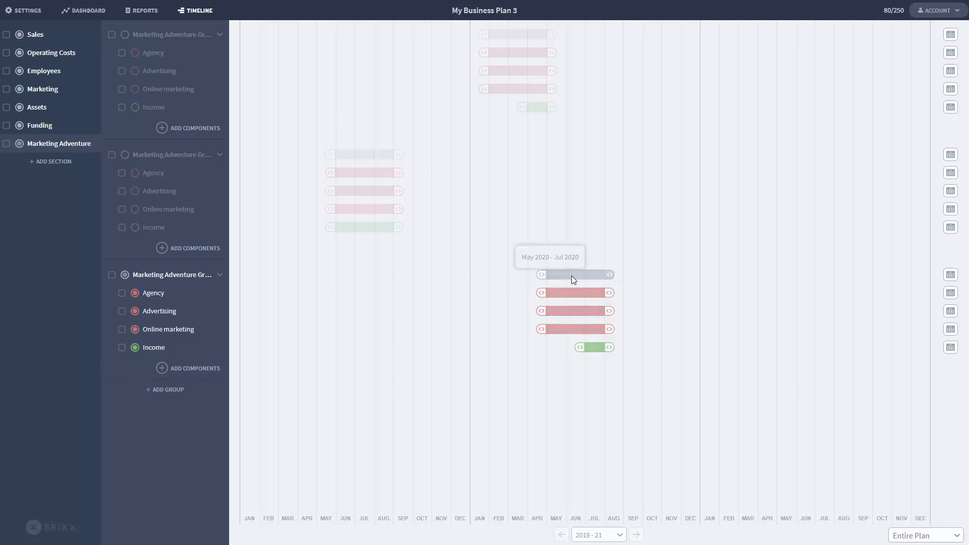
{"action": "left_click_drag", "start_coordinate": [541, 275], "coordinate": [372, 289]}
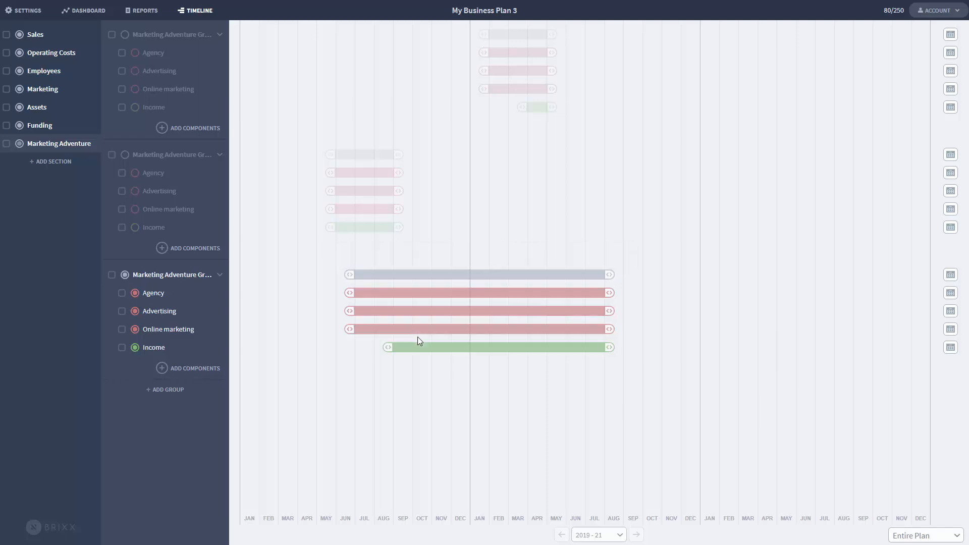
{"action": "left_click_drag", "start_coordinate": [454, 275], "coordinate": [546, 285]}
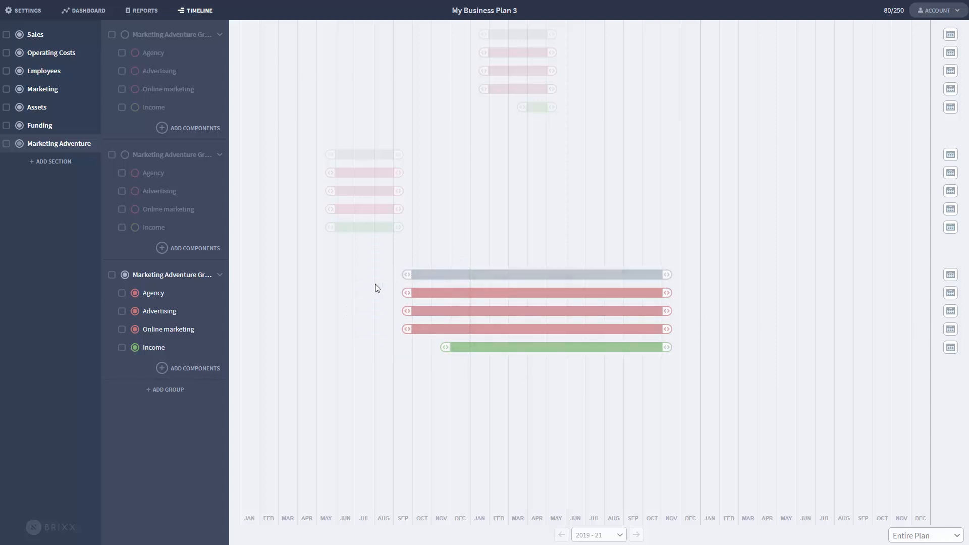
{"action": "left_click", "coordinate": [950, 275]}
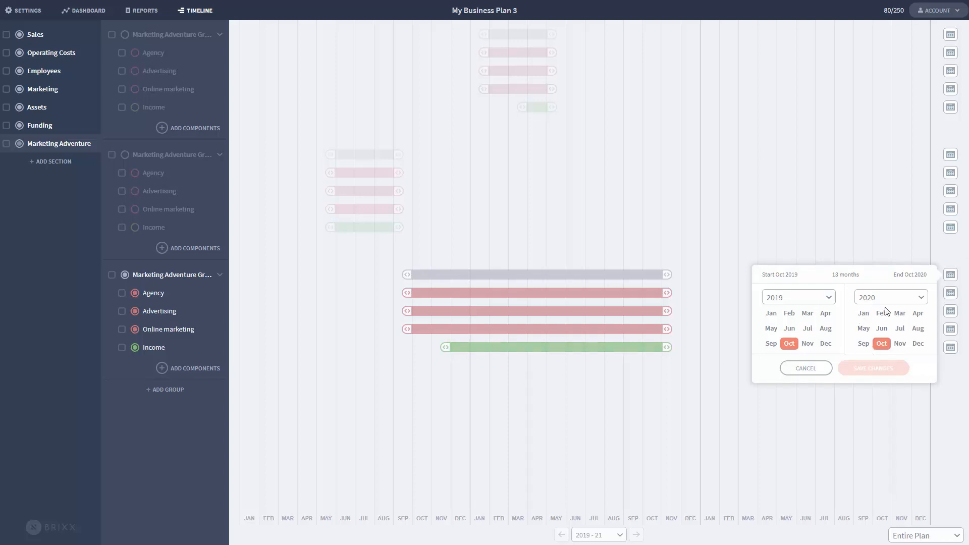
{"action": "left_click", "coordinate": [892, 239]}
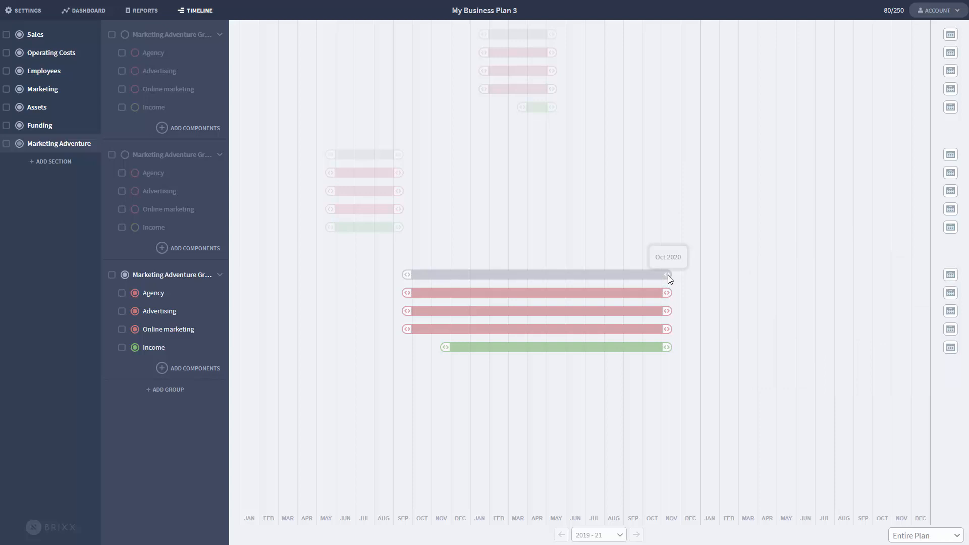
{"action": "left_click_drag", "start_coordinate": [669, 275], "coordinate": [805, 281]}
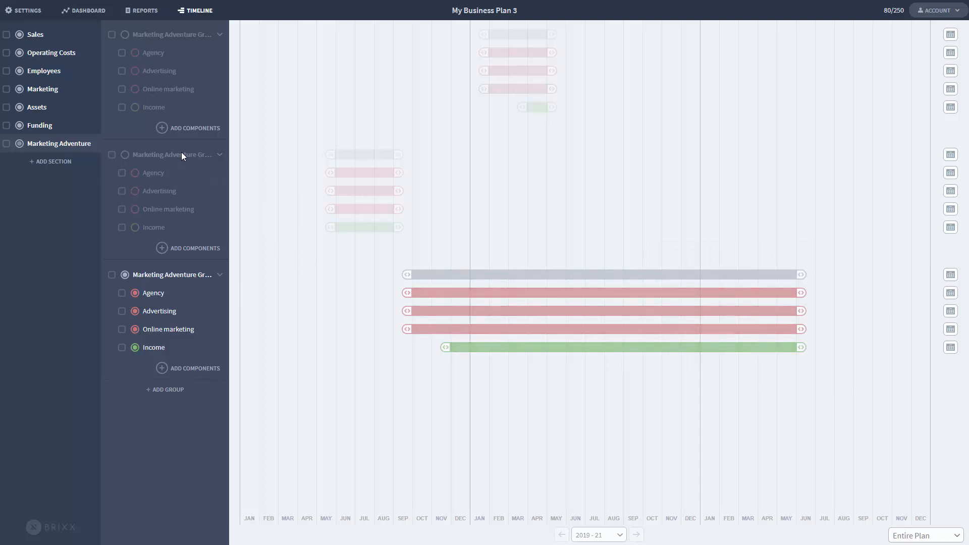
Check the extended third group's effect on the entire-plan dashboard against its timeline
{"action": "left_click", "coordinate": [90, 11]}
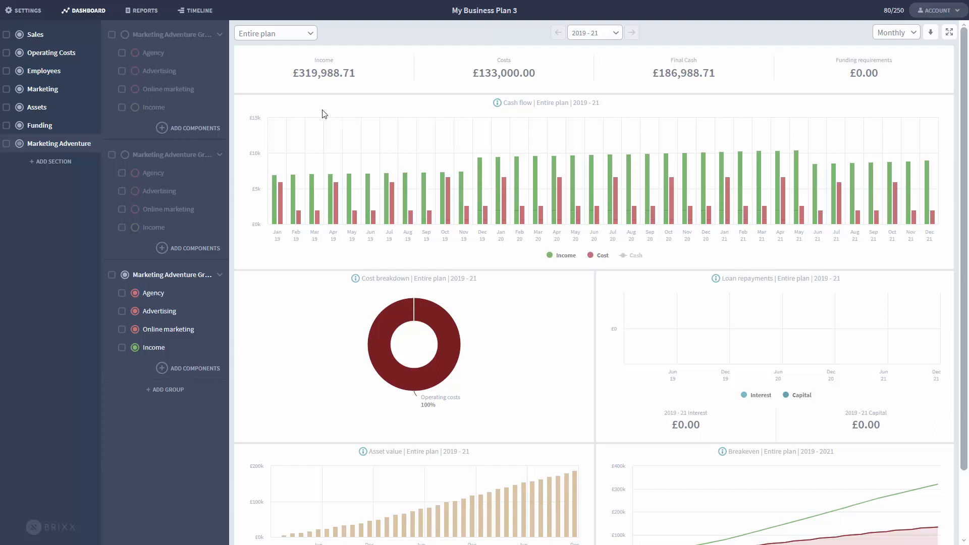
{"action": "left_click", "coordinate": [198, 11]}
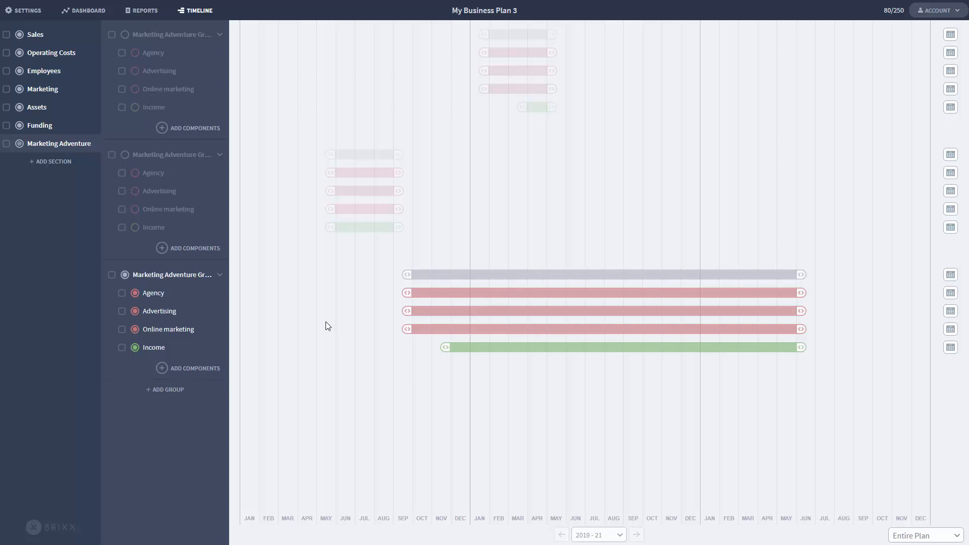
{"action": "left_click", "coordinate": [88, 10]}
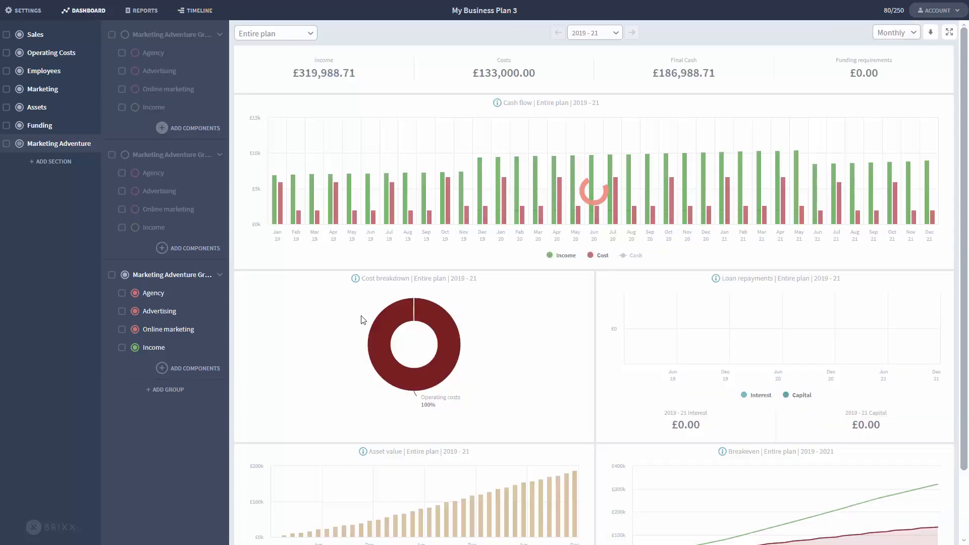